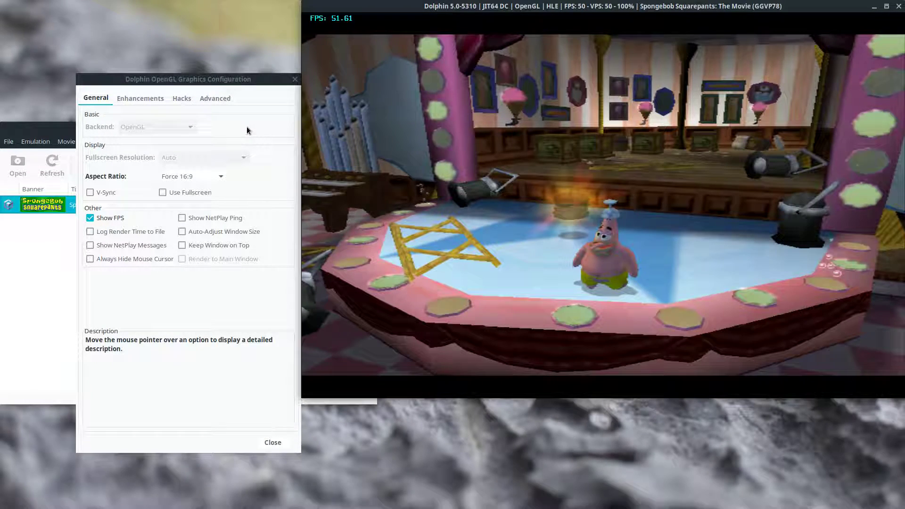
Review the available enhancement, hack and advanced options in the graphics configuration
click(125, 101)
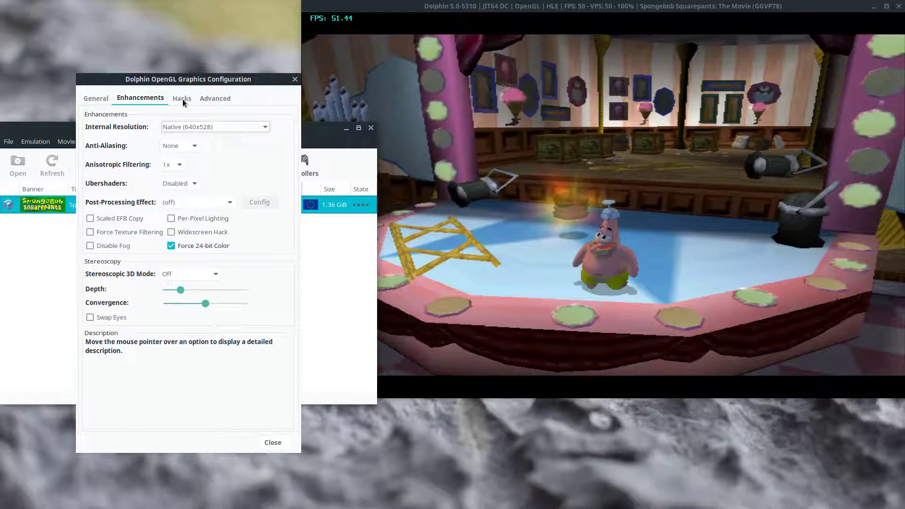
click(182, 99)
click(139, 100)
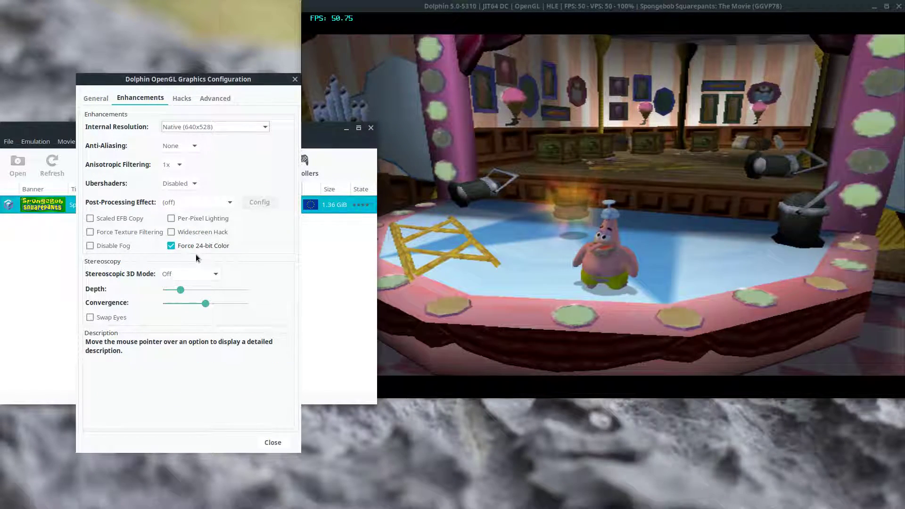
click(181, 98)
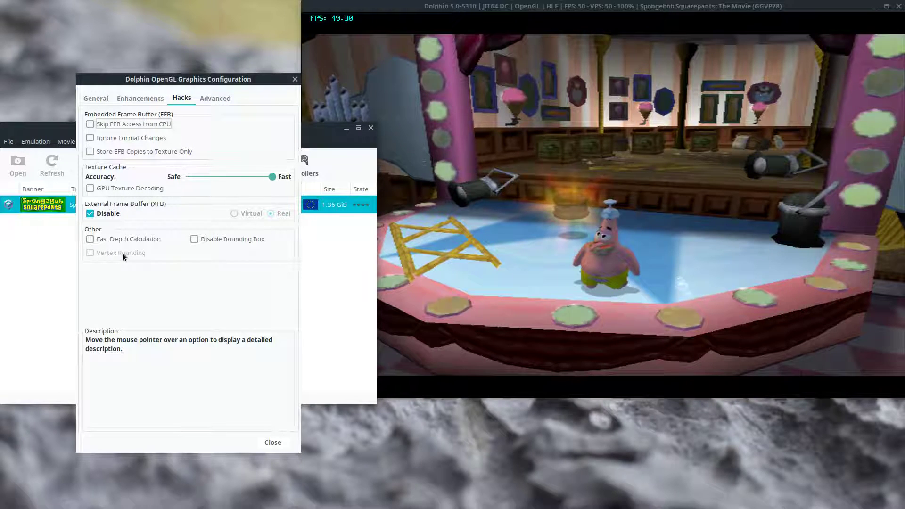
click(210, 99)
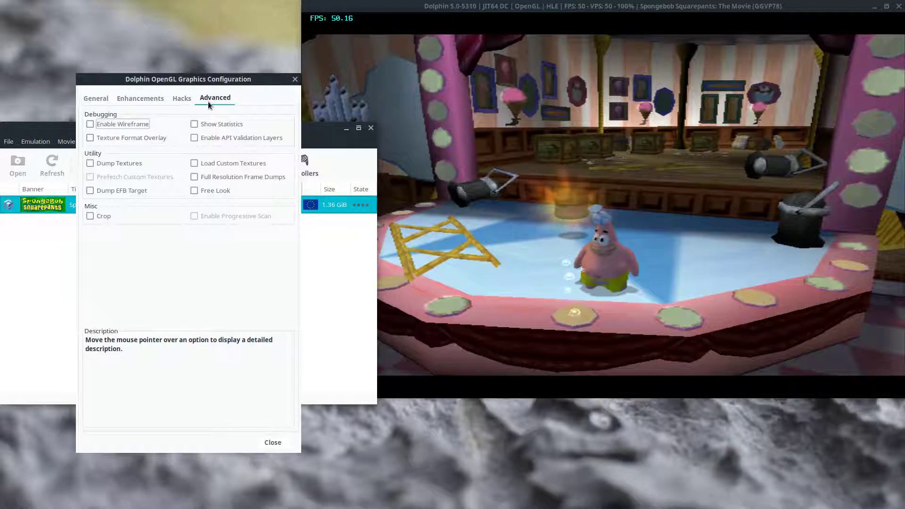
click(137, 98)
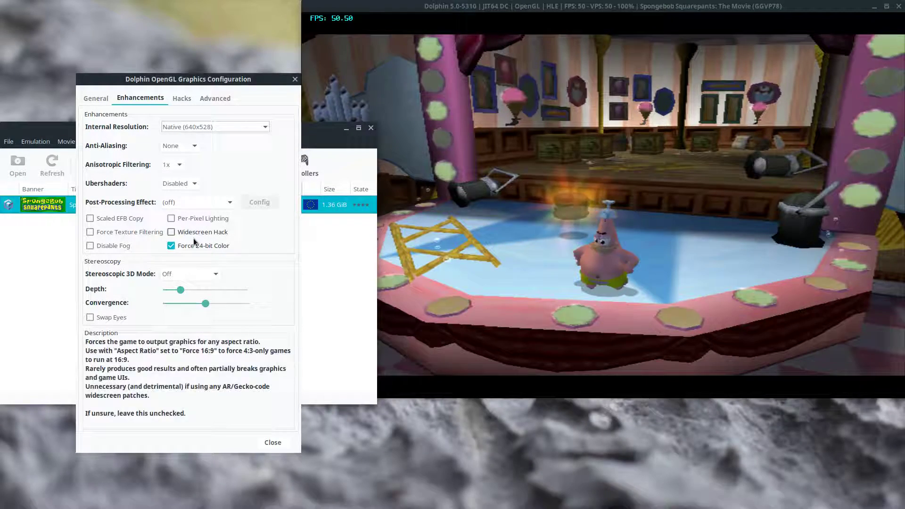
Raise the internal resolution one level at a time through 2x and 3x Native up to 4x Native (2560x2112) for 1440p
click(219, 129)
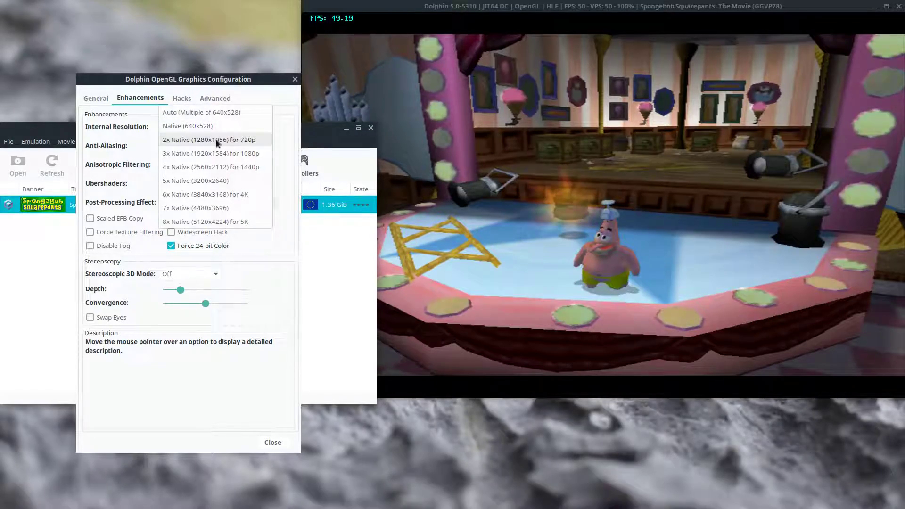
click(216, 140)
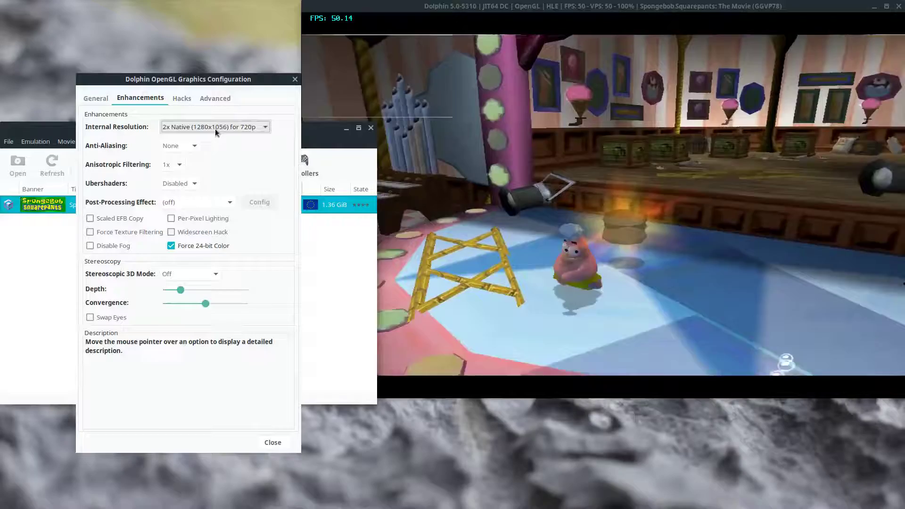
click(215, 129)
click(213, 140)
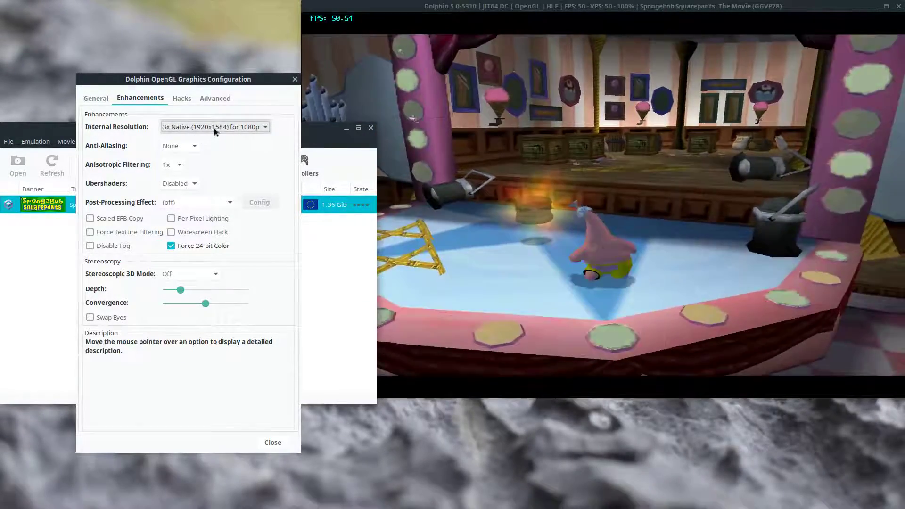
click(213, 128)
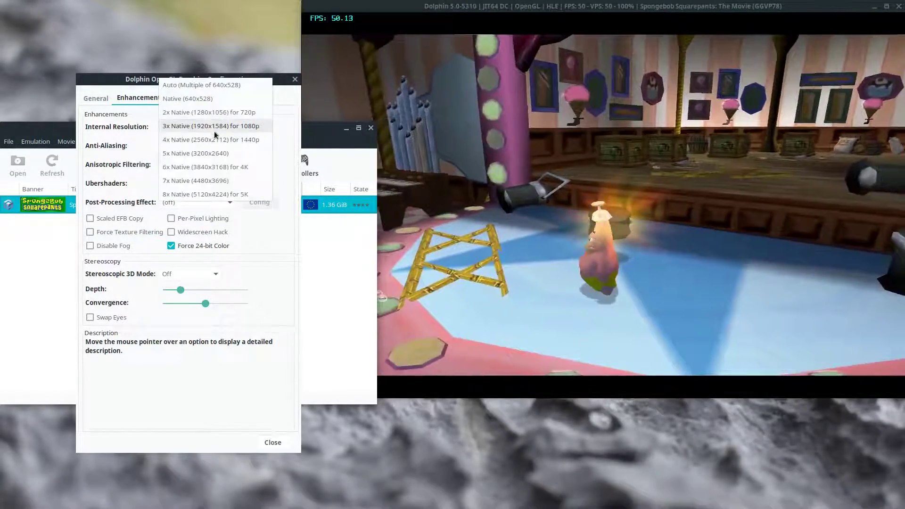
click(215, 140)
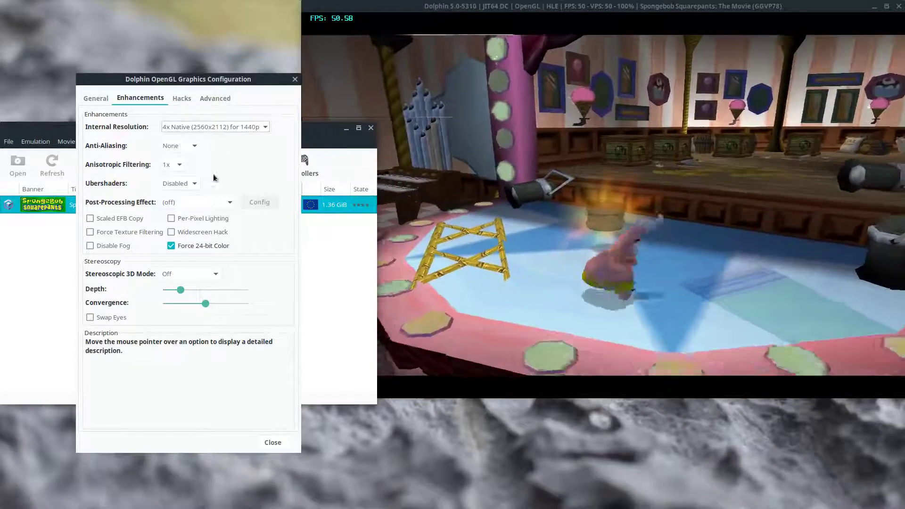
Turn off Force 24-bit Color and set the internal resolution to 3x Native (1920x1584) for 1080p
click(193, 245)
click(206, 127)
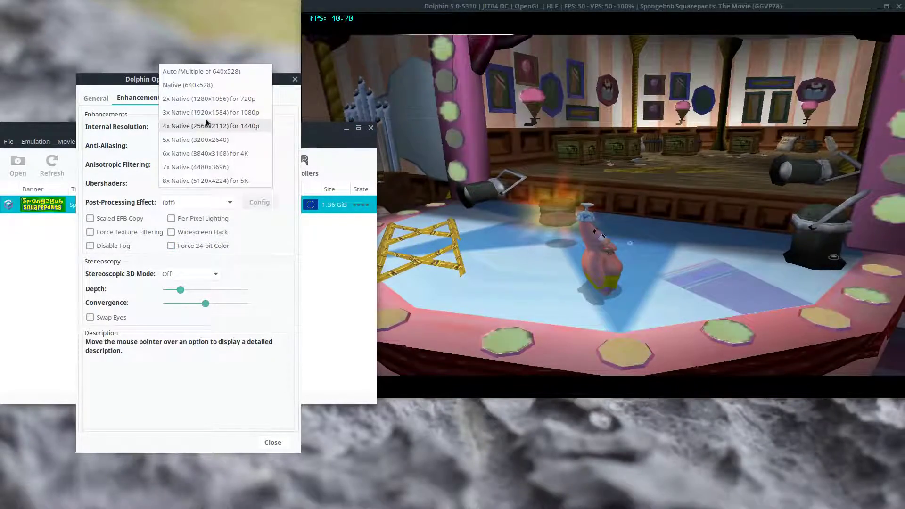
click(206, 113)
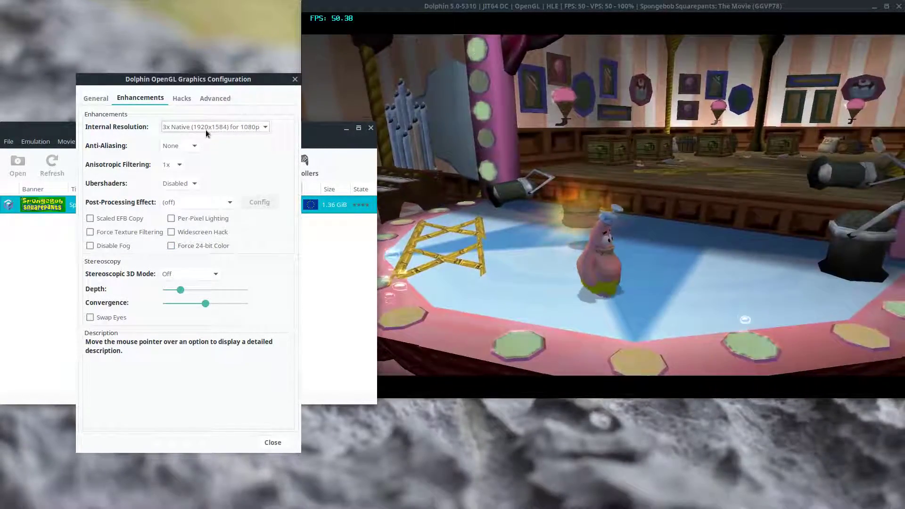
Increase the internal resolution through 4x Native up to 5x Native (3200x2640)
click(206, 128)
click(204, 136)
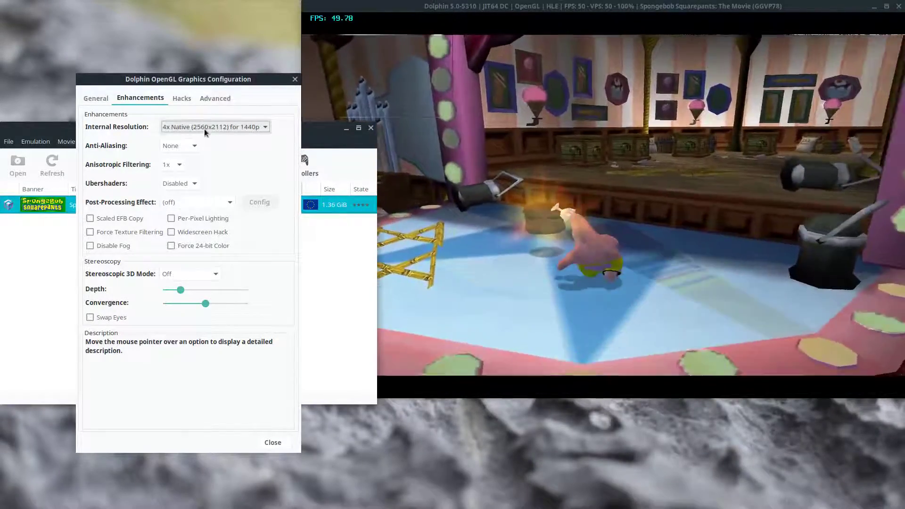
click(204, 128)
click(202, 147)
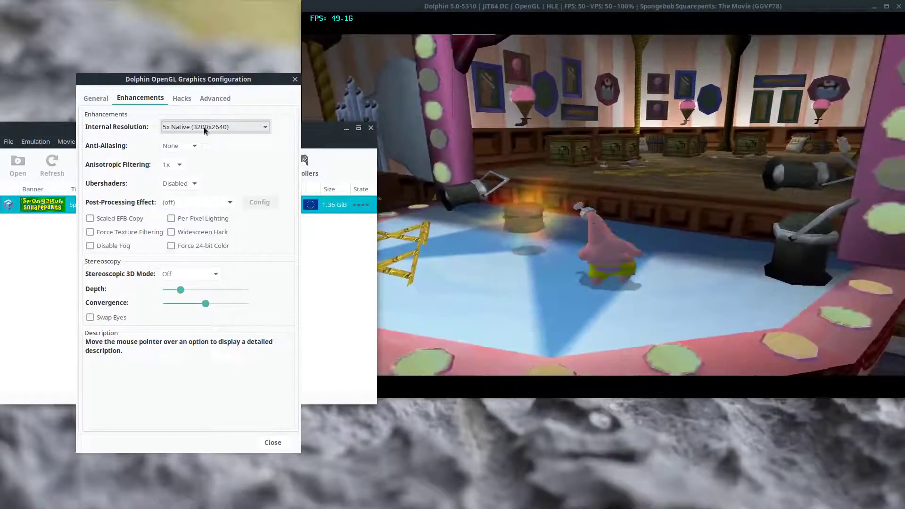
Re-enable the external frame buffer by clearing its Disable option, and set the internal resolution to 4x Native (2560x2112) for 1440p
click(173, 99)
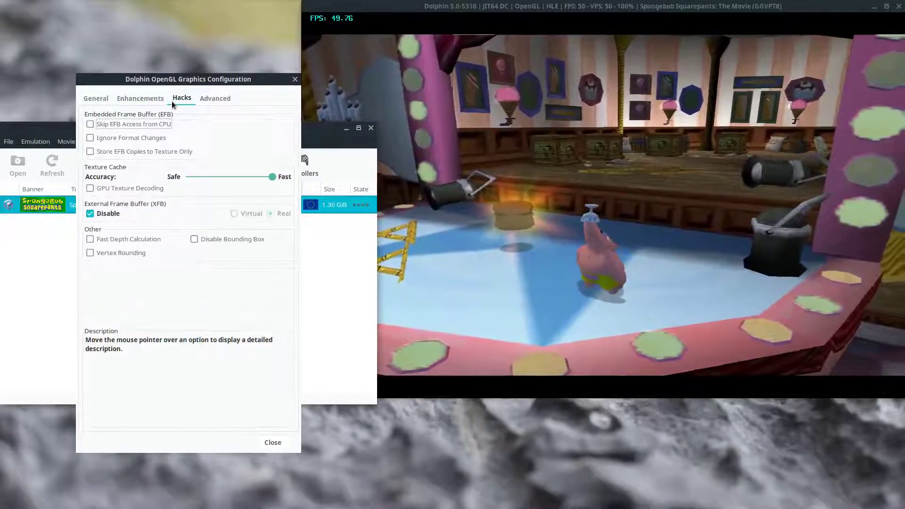
click(107, 212)
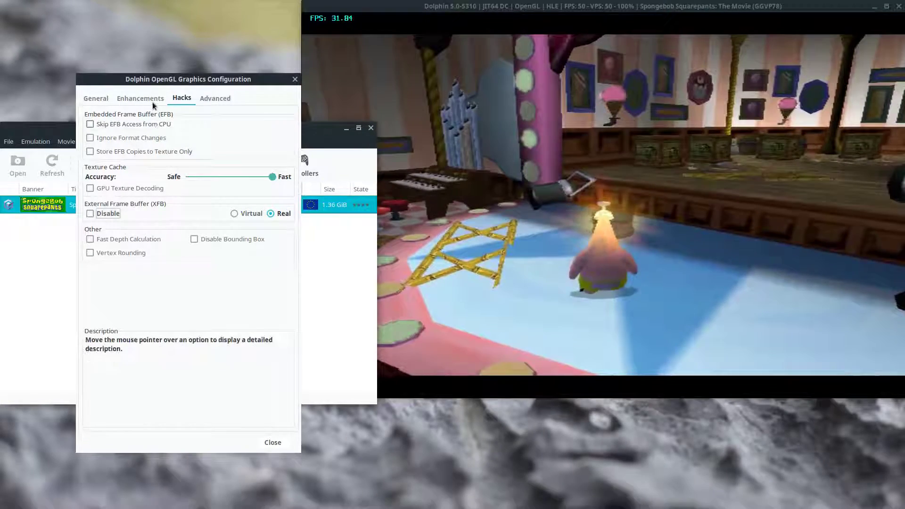
click(151, 100)
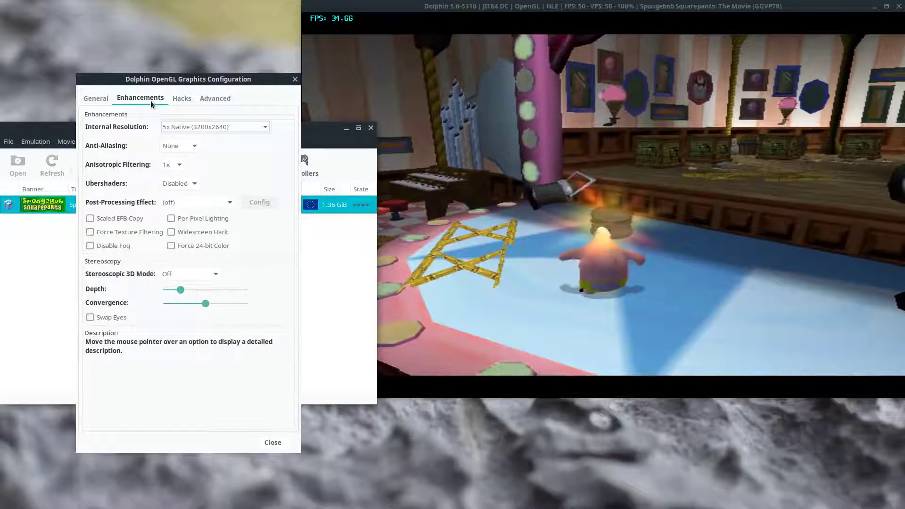
click(169, 120)
click(169, 114)
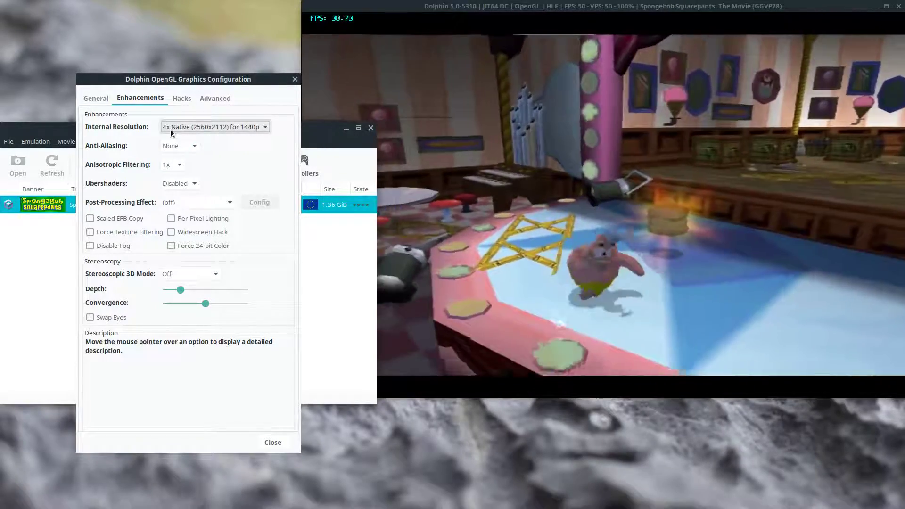
Test the internal resolution at 6x Native (3840x3168) for 4K and at 8x Native (5120x4224) for 5K
click(171, 129)
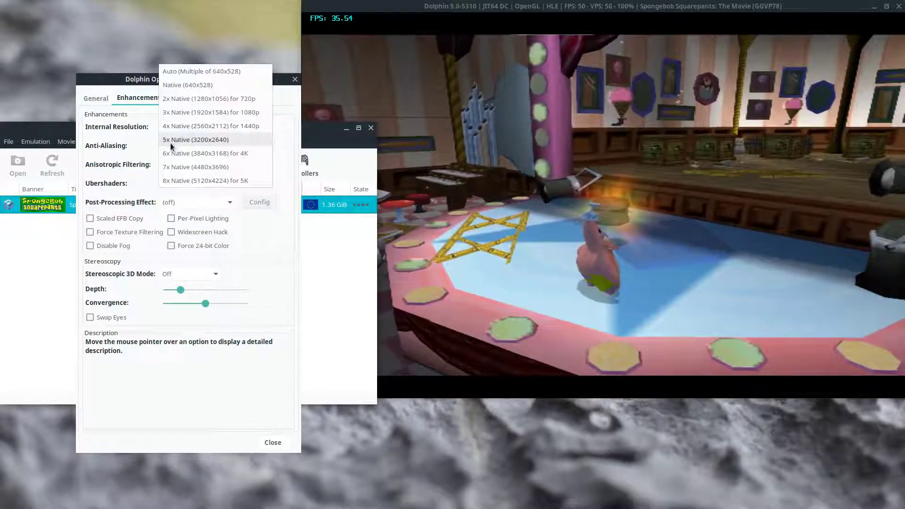
click(169, 154)
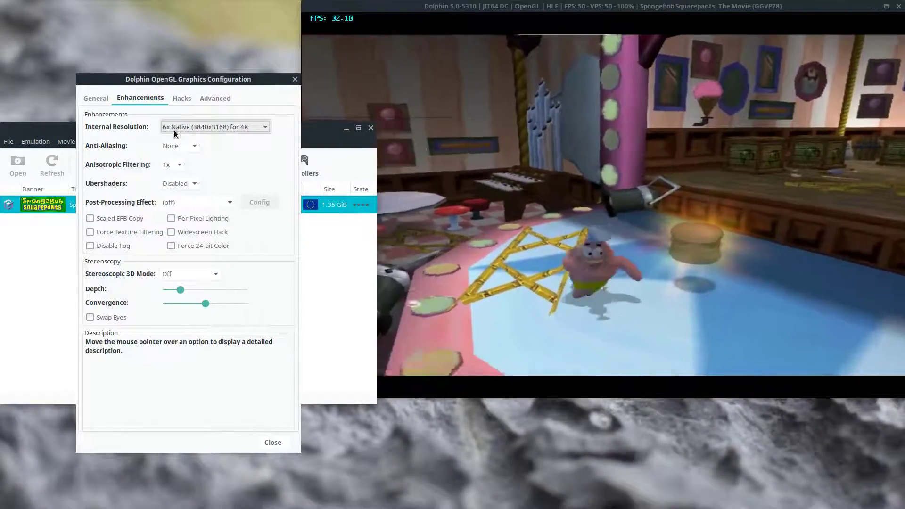
click(174, 130)
click(173, 158)
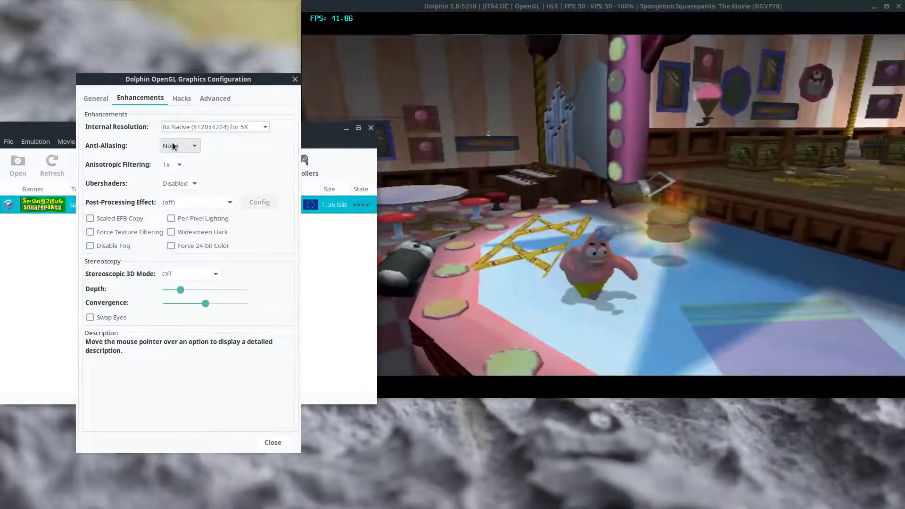
Lower the internal resolution through 5x Native (3200x2640) down to Native (640x528)
click(172, 127)
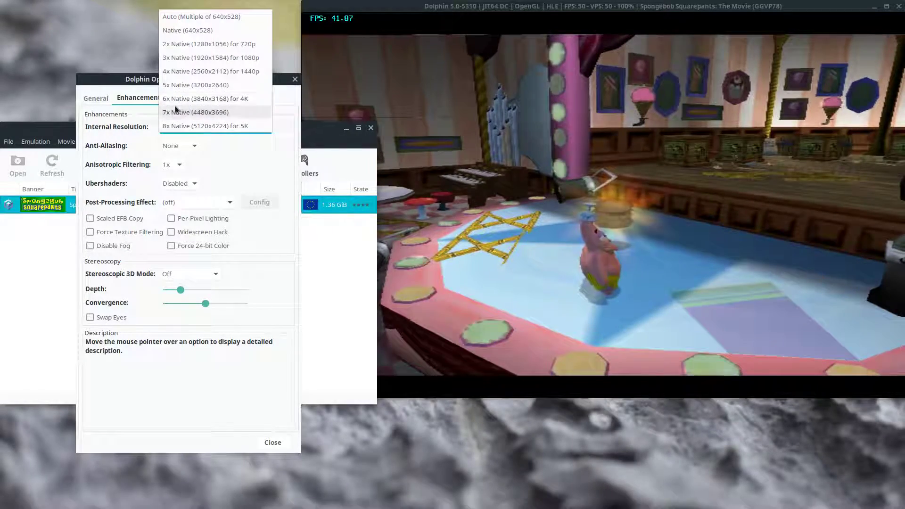
click(179, 87)
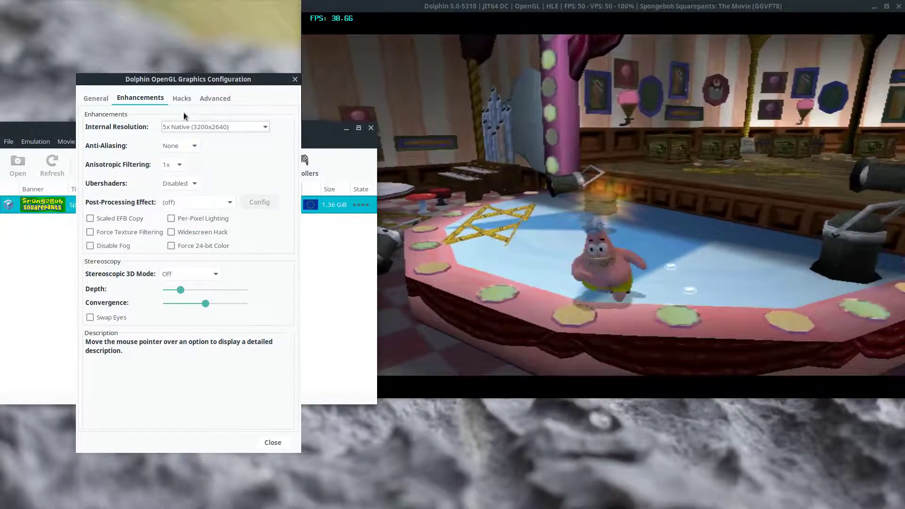
click(186, 128)
click(188, 78)
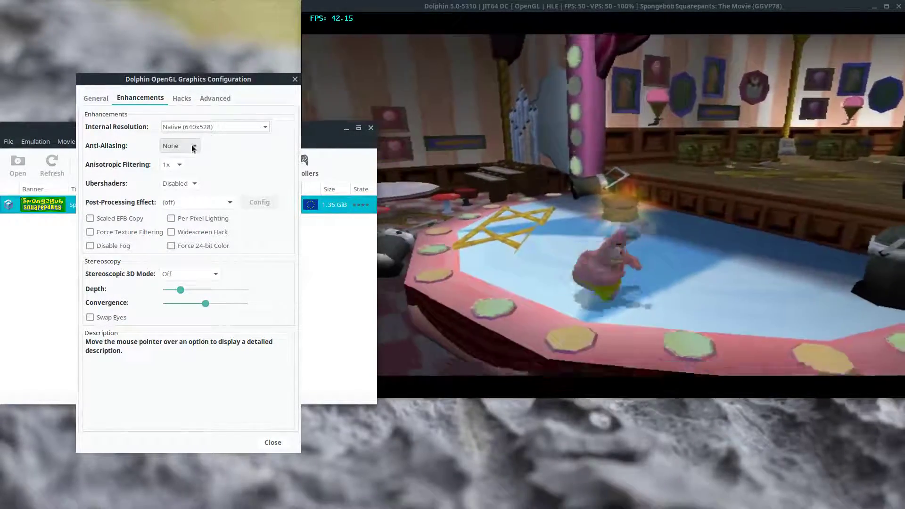
Try the MSAA anti-aliasing levels in ascending order: 2x, 4x and 8x MSAA
click(190, 145)
click(186, 157)
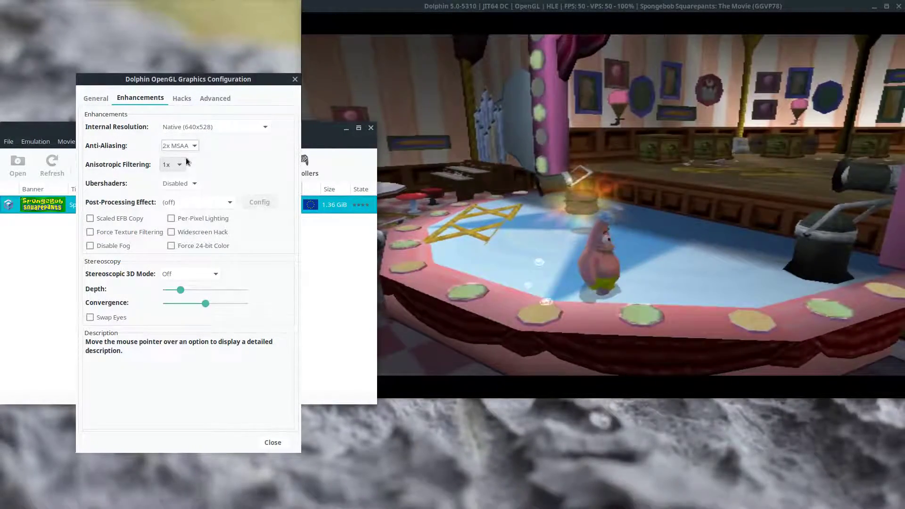
click(184, 144)
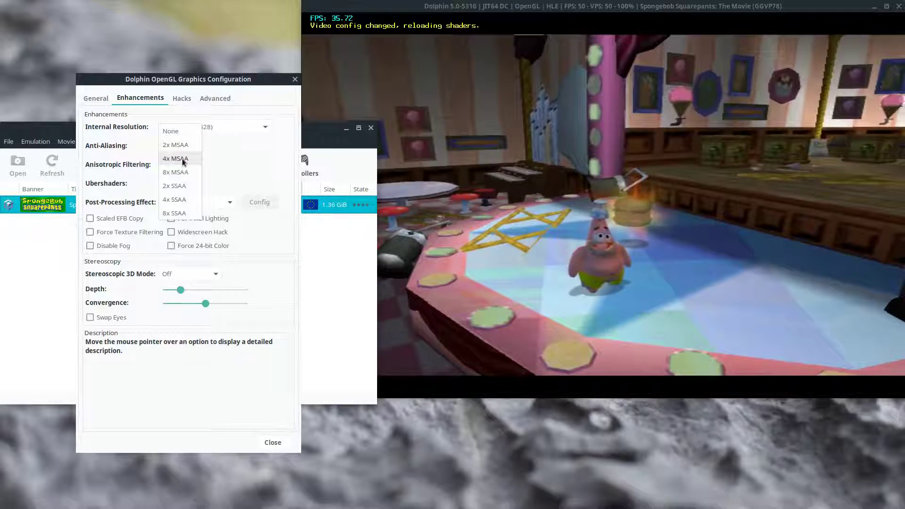
click(184, 160)
click(181, 141)
click(181, 158)
Try the SSAA anti-aliasing levels in ascending order: 2x, 4x and 8x SSAA
click(180, 146)
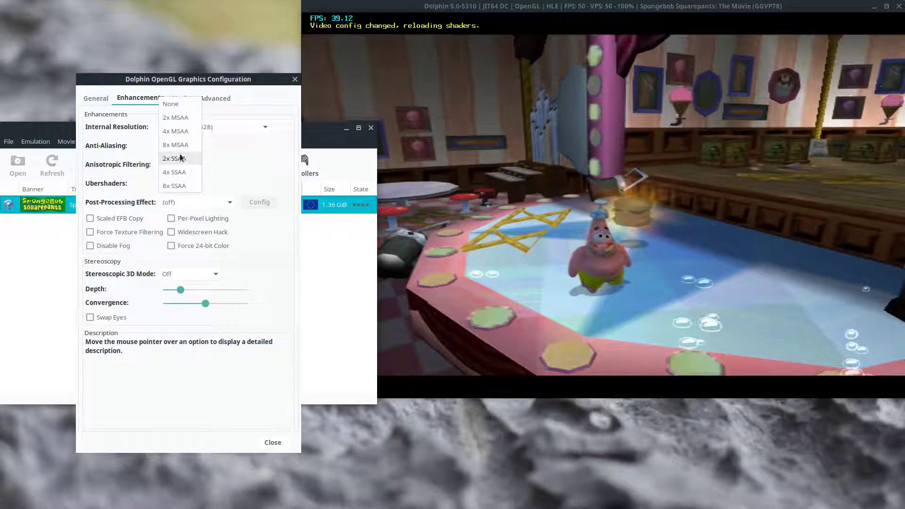
click(181, 158)
click(181, 139)
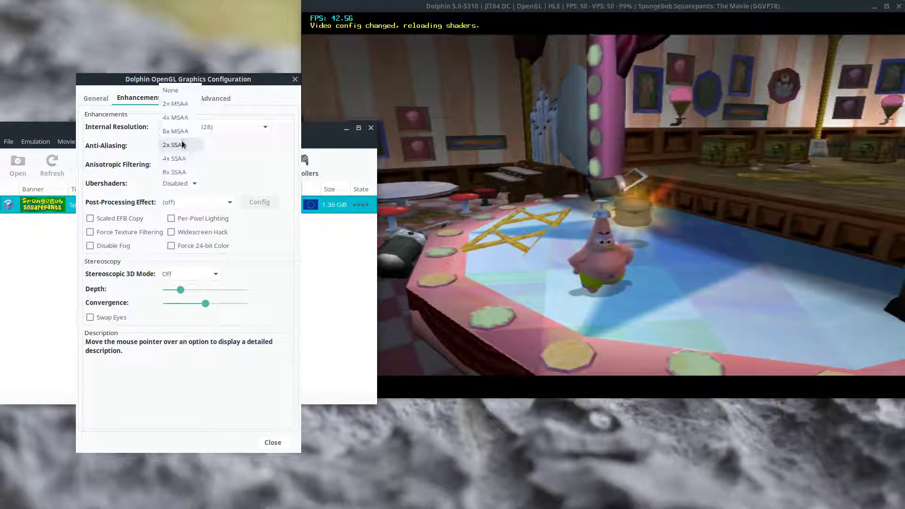
click(182, 158)
click(182, 146)
click(181, 158)
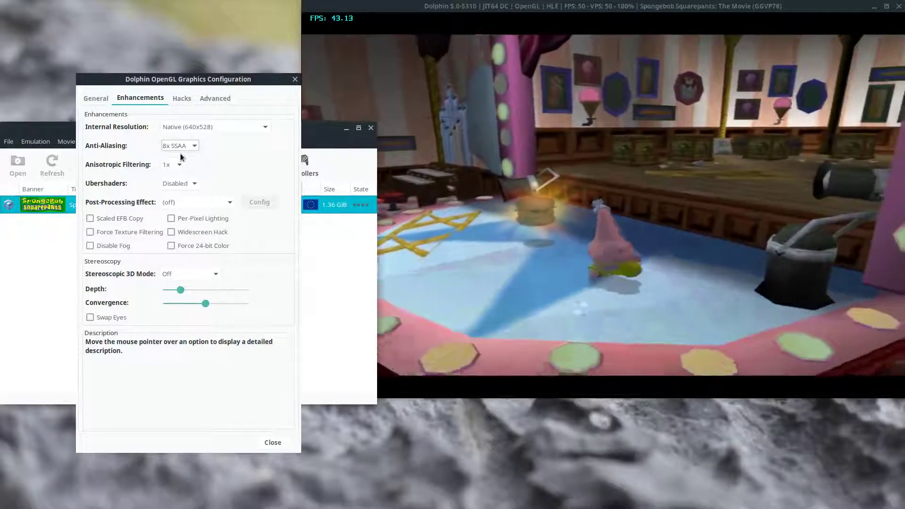
Reduce anti-aliasing to 2x MSAA, and switch it off completely by choosing None
click(179, 145)
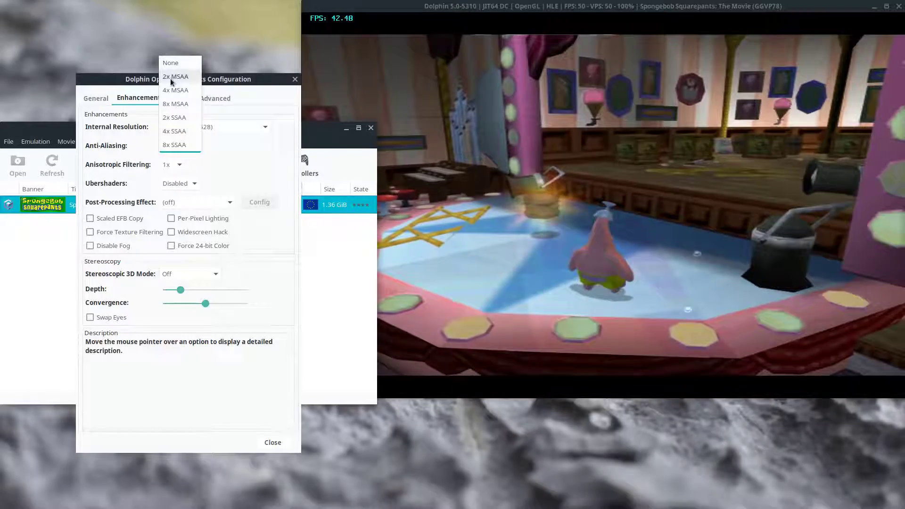
click(171, 78)
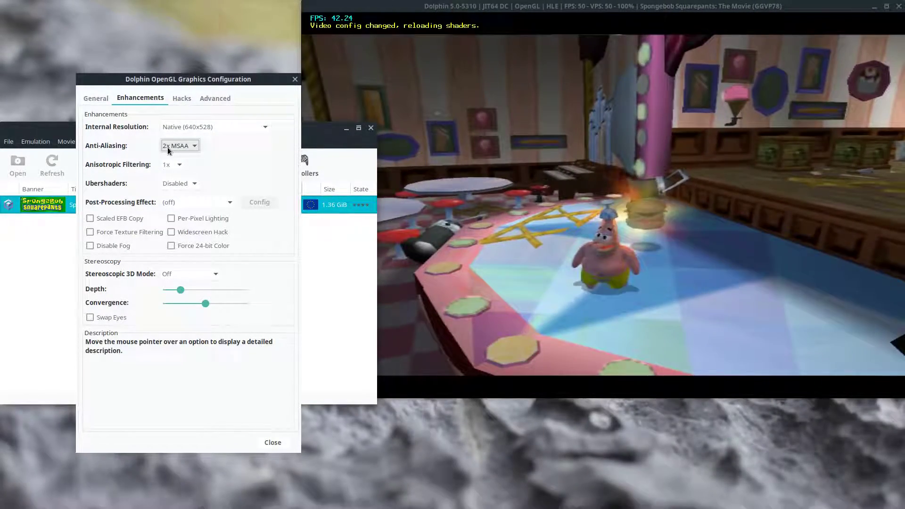
click(168, 147)
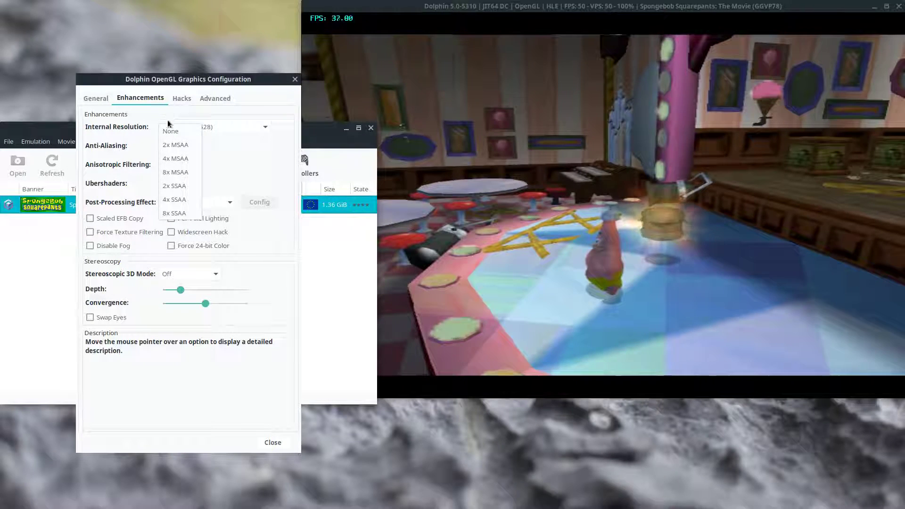
click(170, 132)
Raise anisotropic filtering through 2x and 4x up to 8x
click(174, 164)
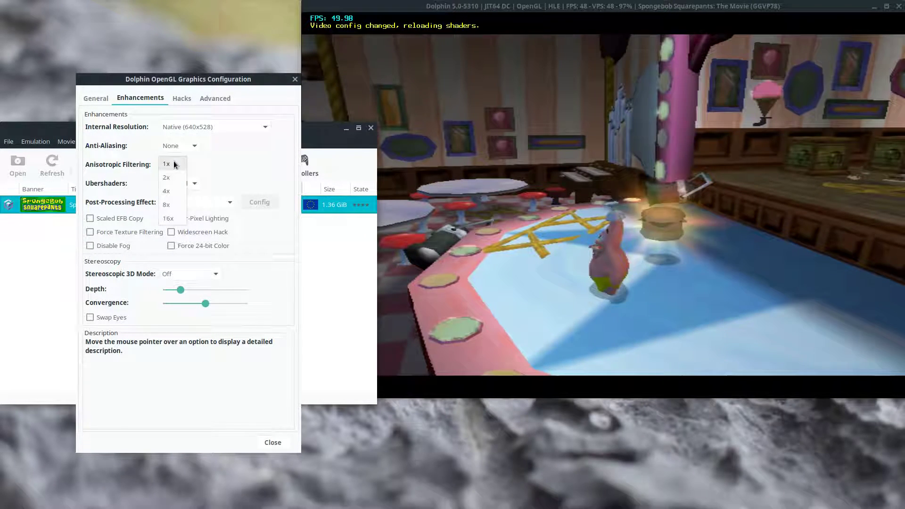
click(166, 177)
click(170, 164)
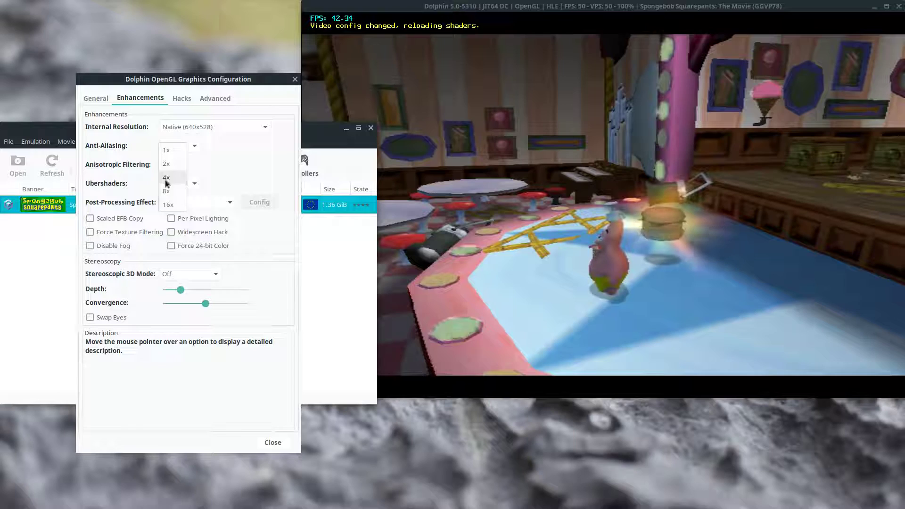
click(165, 182)
click(169, 165)
click(166, 191)
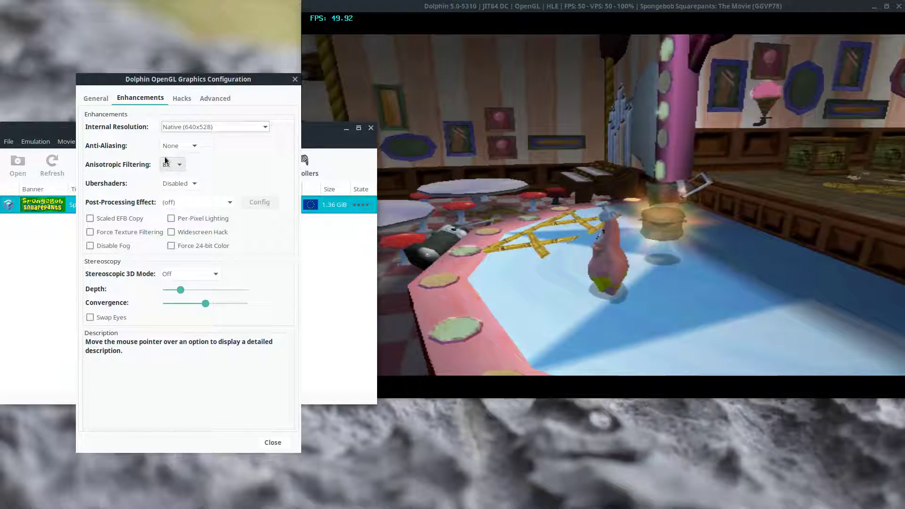
Raise anisotropic filtering to 16x, and return it to 1x
click(165, 162)
click(167, 178)
click(169, 165)
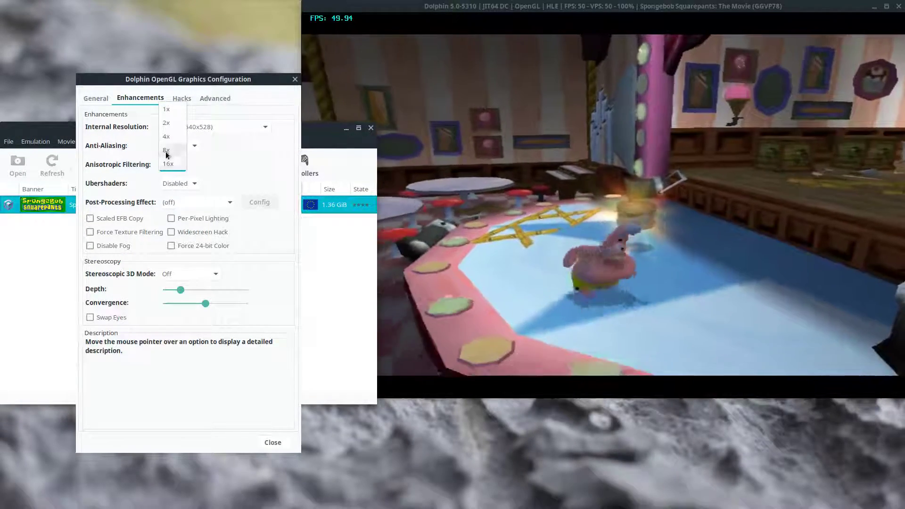
click(166, 109)
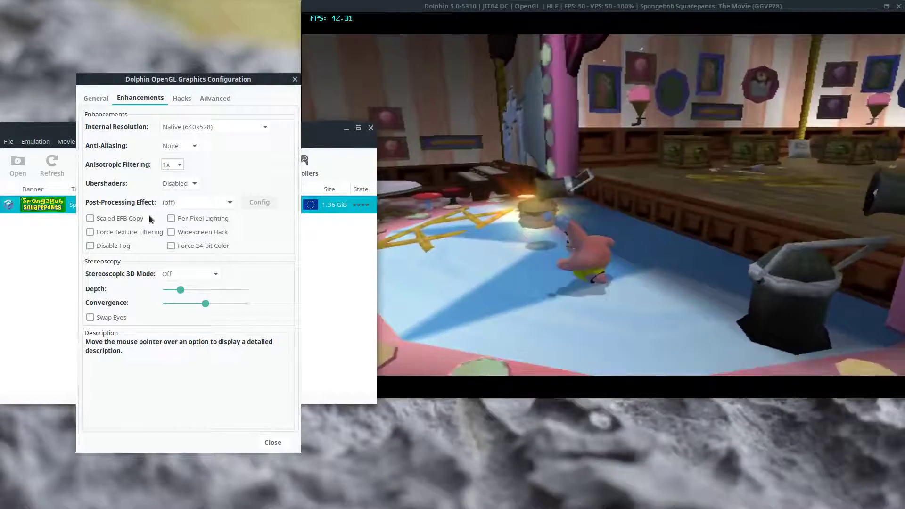
Enable Scaled EFB Copy and raise the internal resolution through 3x and 5x up to 7x Native (4480x3696)
click(132, 218)
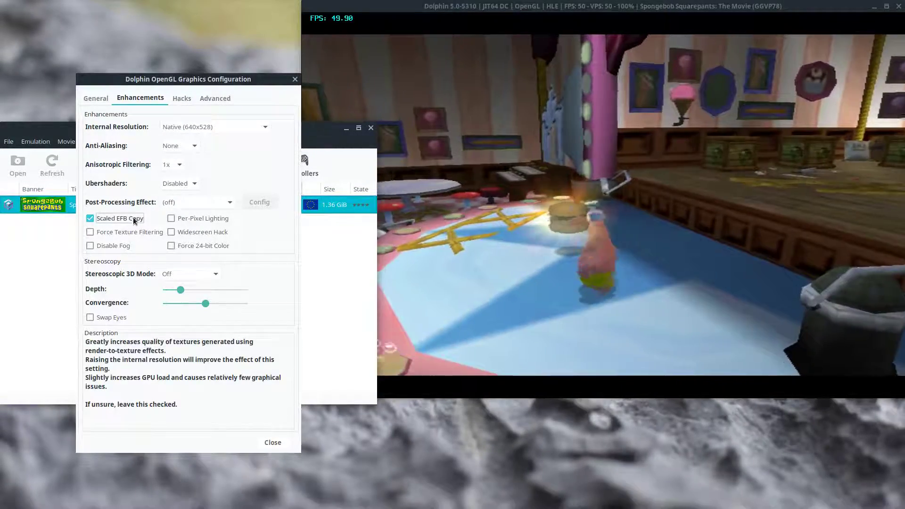
click(207, 125)
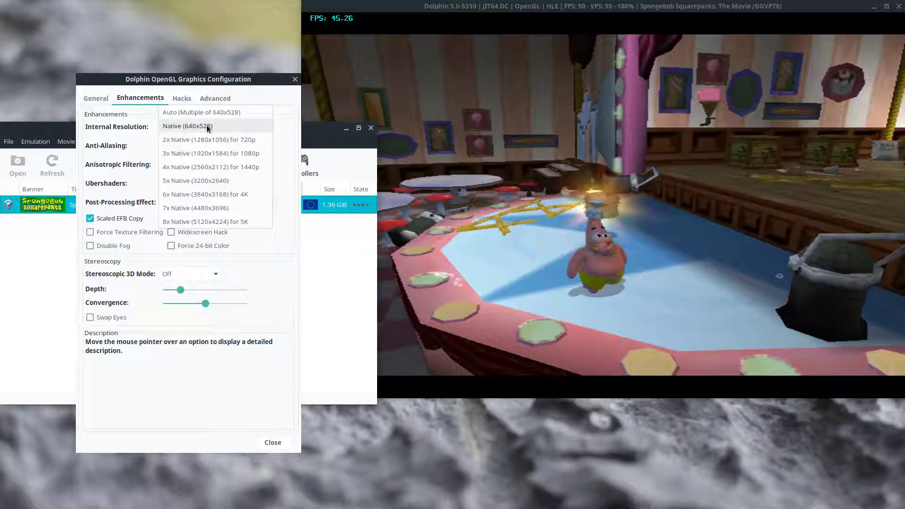
click(193, 153)
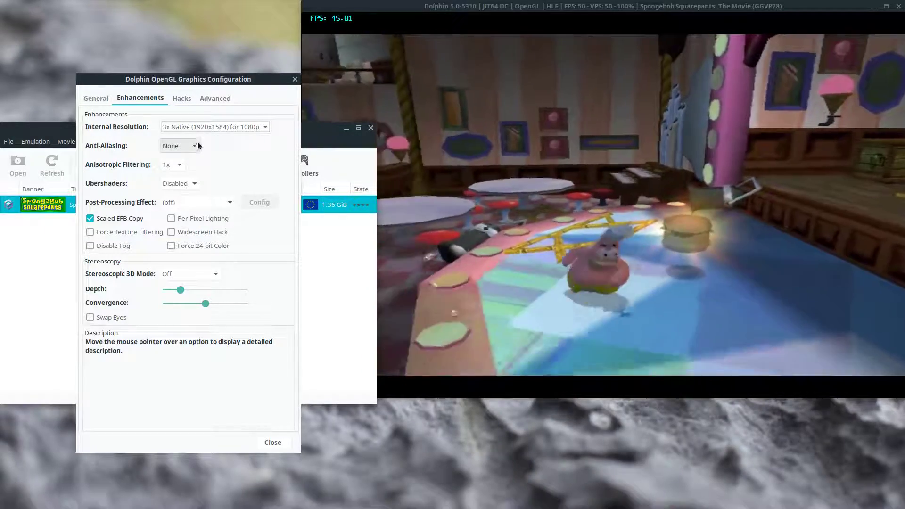
click(198, 127)
click(197, 147)
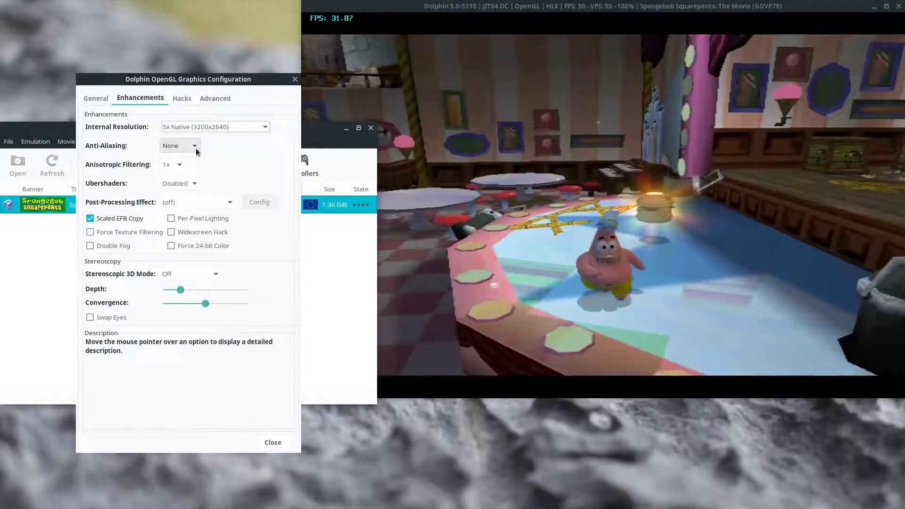
click(202, 125)
click(194, 156)
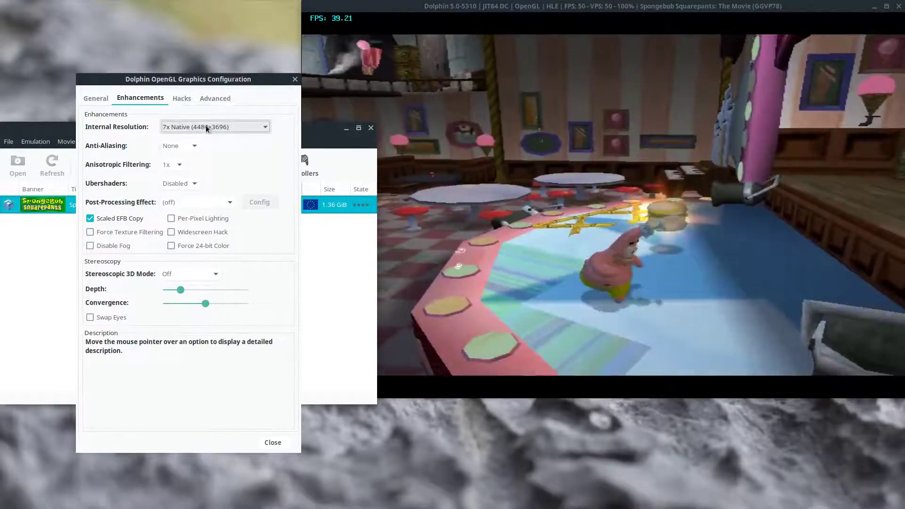
Lower the internal resolution to 5x Native (3200x2640), and return it to Native (640x528)
click(205, 126)
click(199, 97)
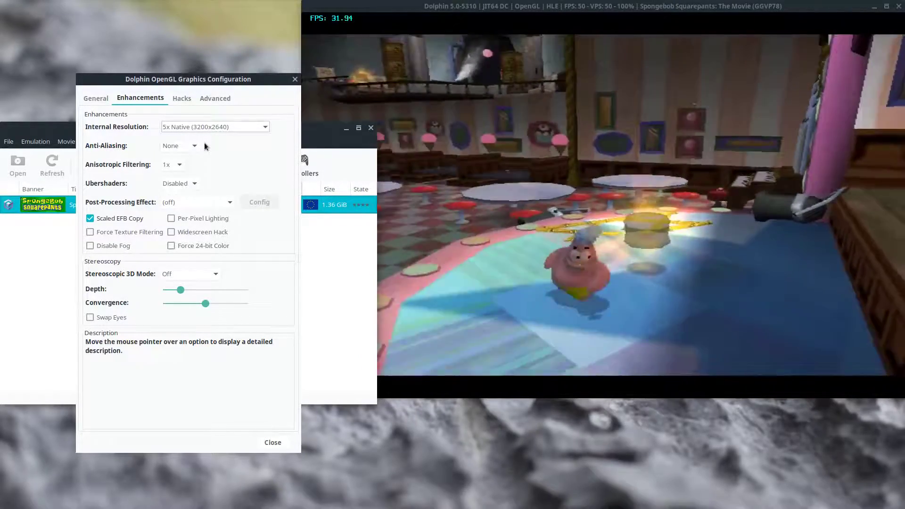
click(208, 128)
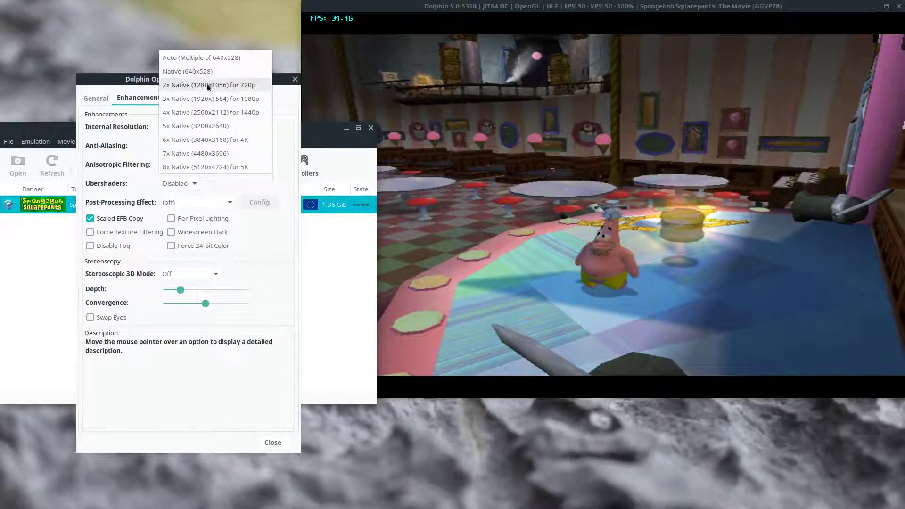
click(188, 71)
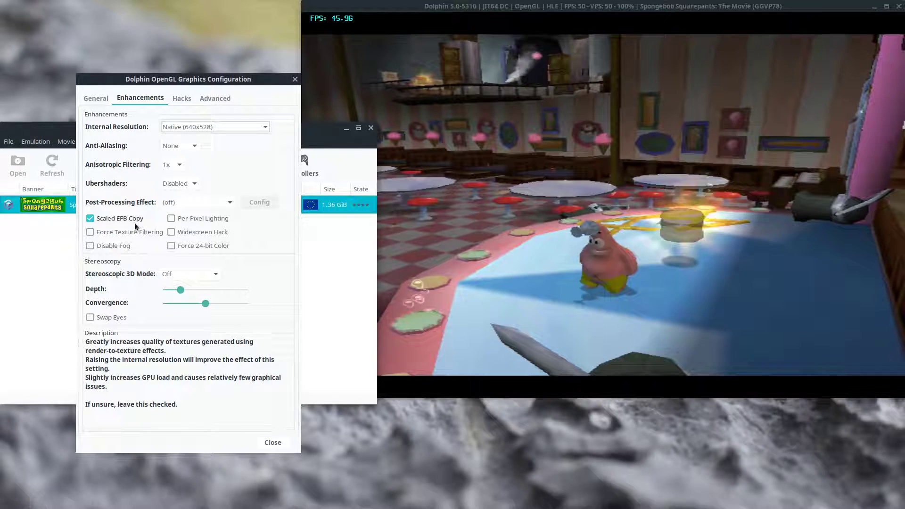
Disable Scaled EFB Copy and enable Per-Pixel Lighting, Force Texture Filtering, Disable Fog and Force 24-bit Color
click(183, 98)
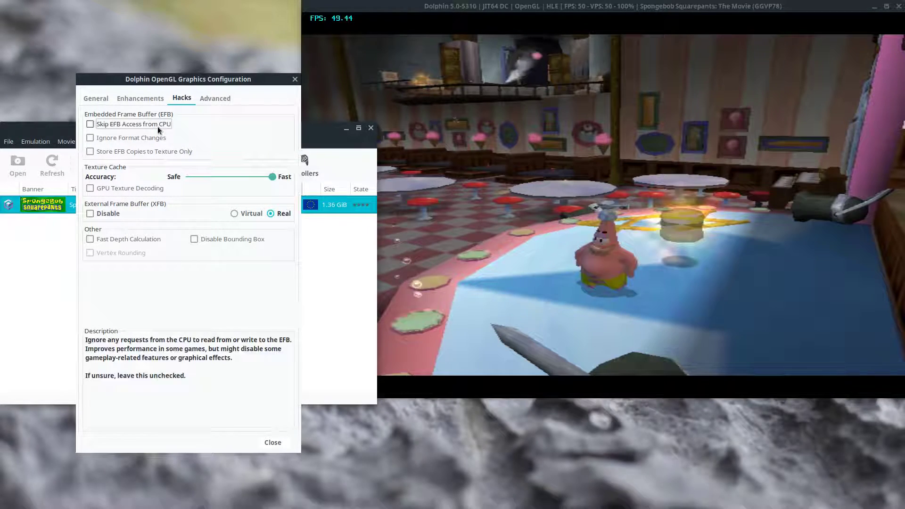
click(139, 99)
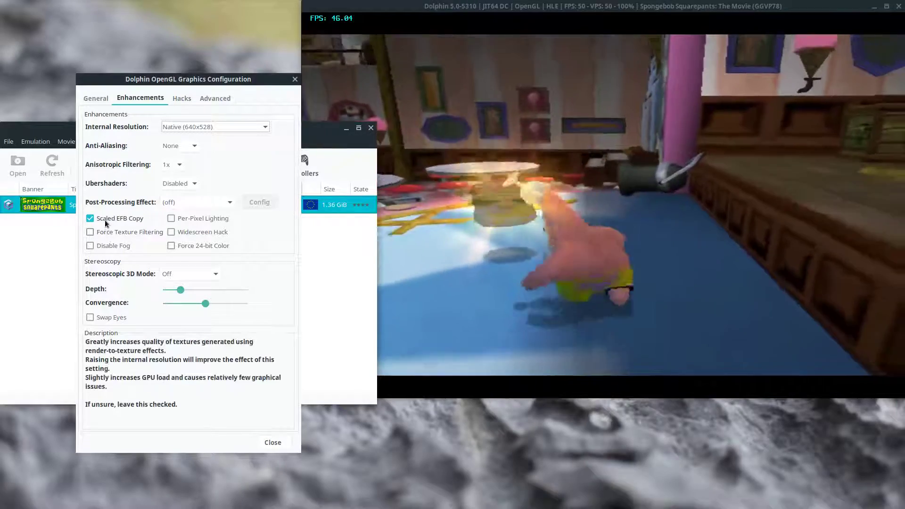
click(105, 220)
click(202, 220)
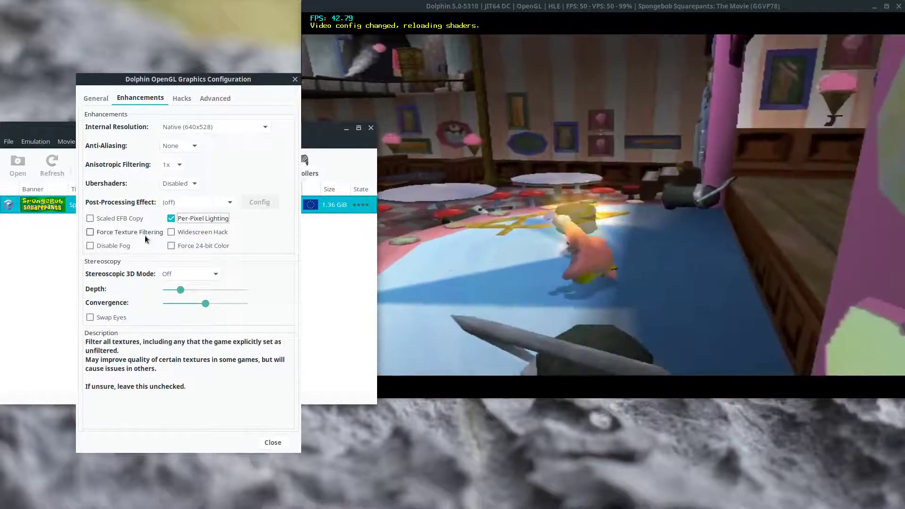
click(141, 233)
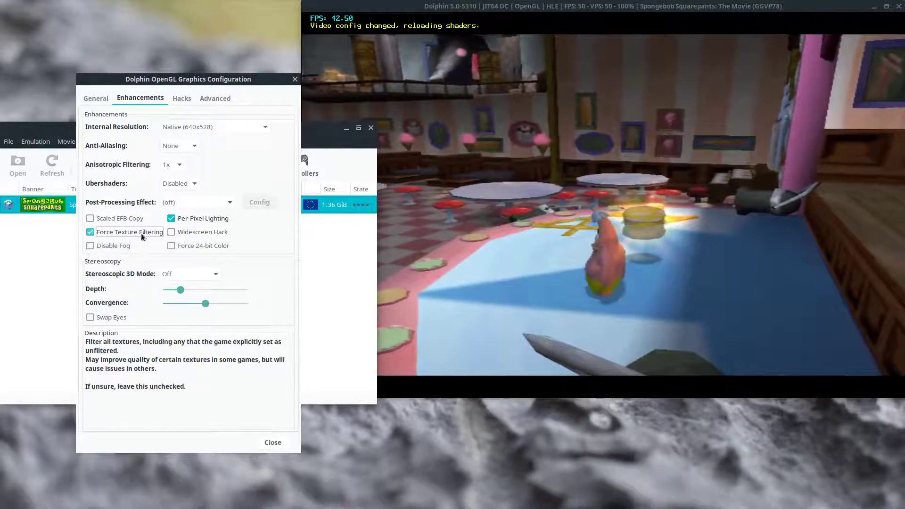
click(120, 248)
click(171, 246)
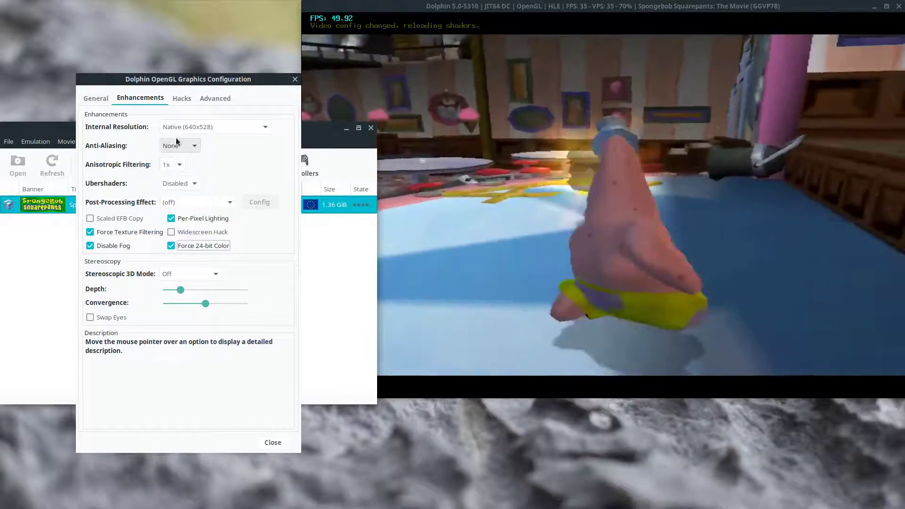
Raise the internal resolution to 3x Native (1920x1584), and increase it to 5x Native (3200x2640)
click(184, 128)
click(185, 151)
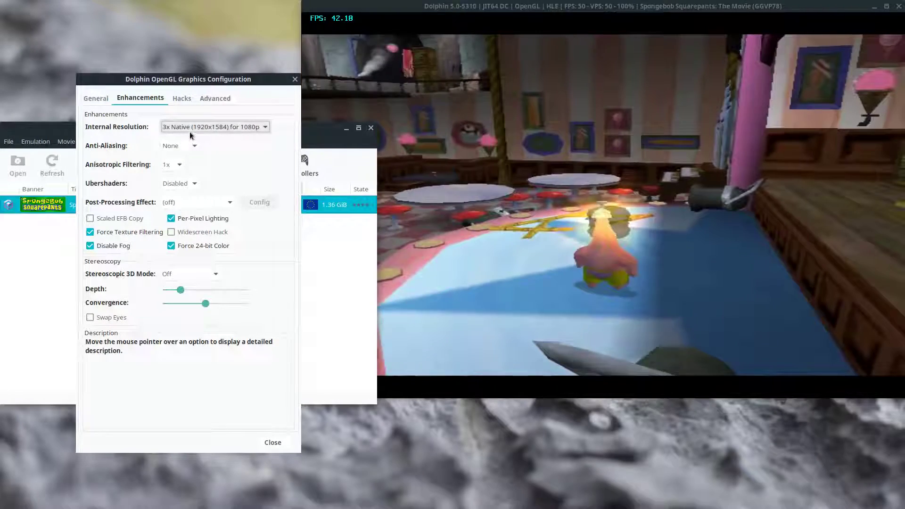
click(189, 130)
click(192, 154)
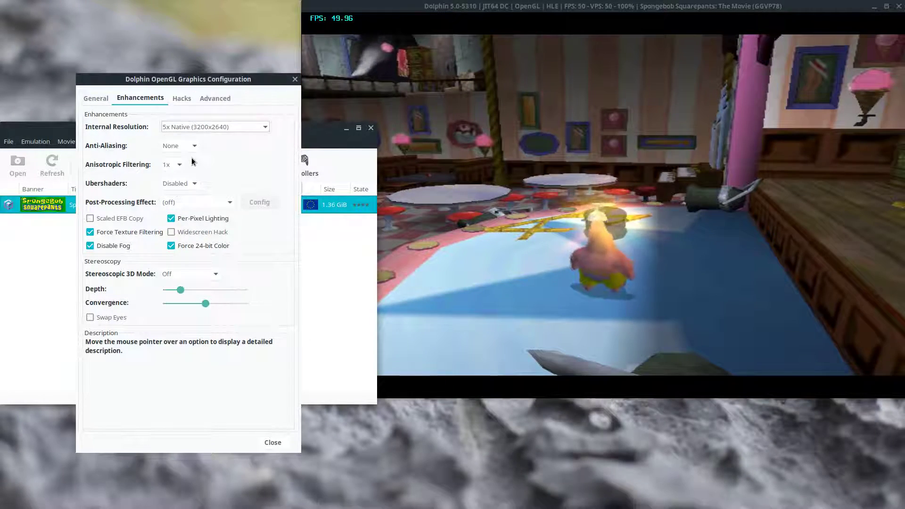
Turn off Force Texture Filtering, Disable Fog, Force 24-bit Color and Per-Pixel Lighting
click(124, 232)
click(123, 246)
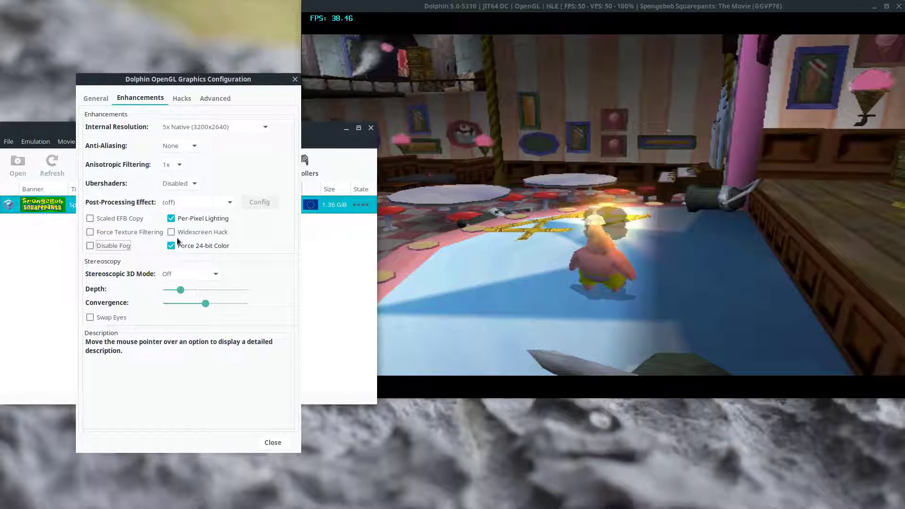
click(187, 241)
click(184, 217)
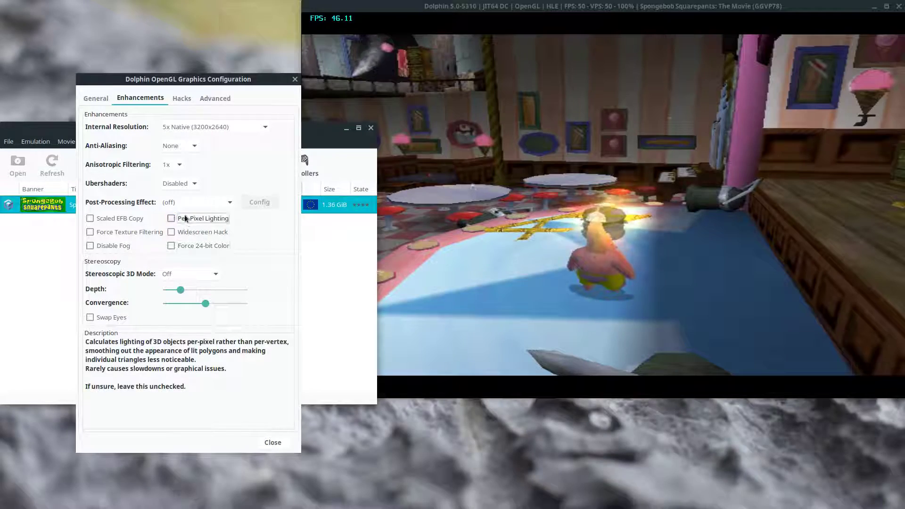
Enable the hacks Skip EFB Access from CPU, Ignore Format Changes, Store EFB Copies to Texture Only and GPU Texture Decoding
click(179, 97)
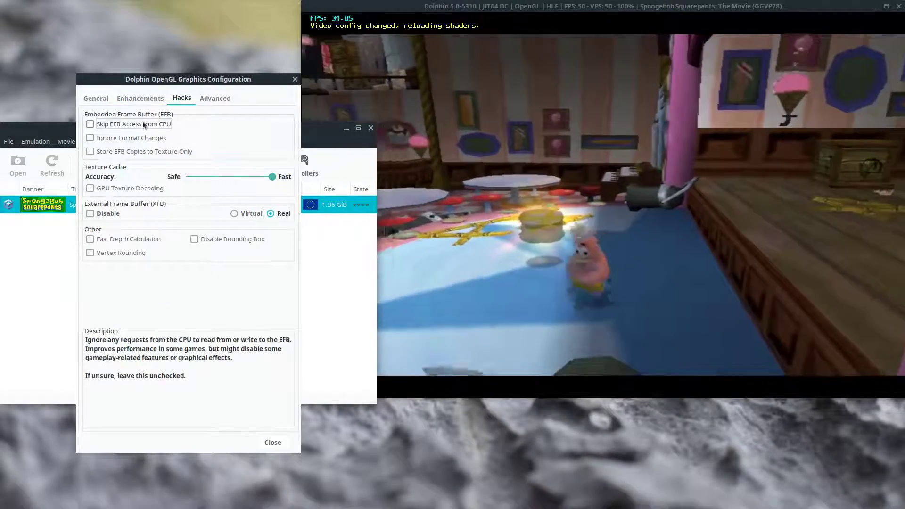
click(143, 123)
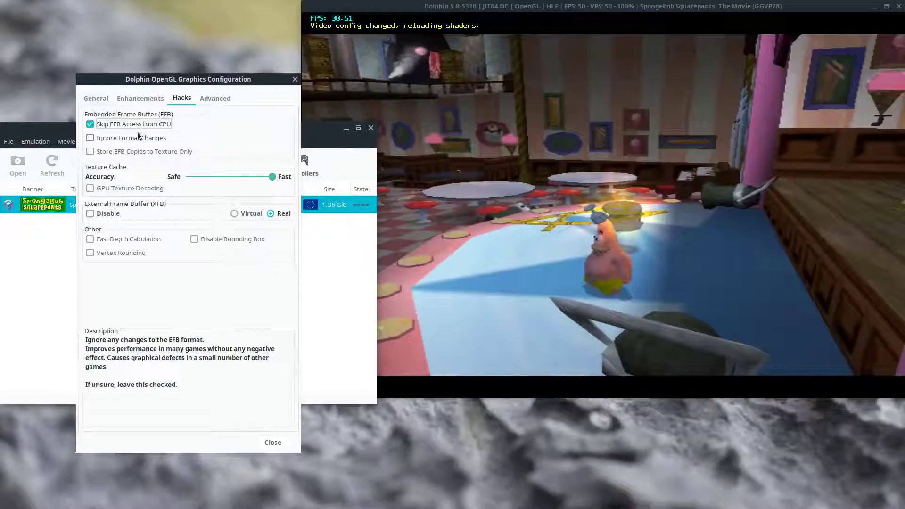
click(134, 136)
click(134, 151)
click(140, 188)
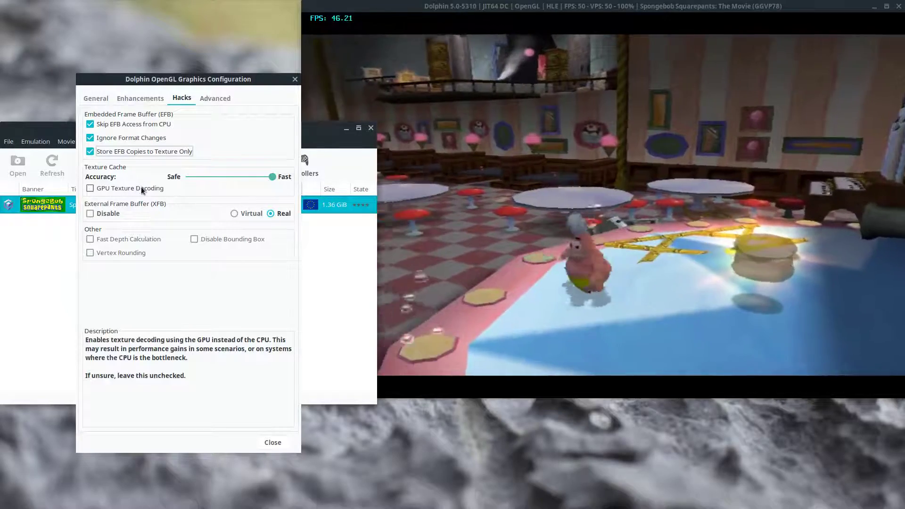
Try a safer texture cache accuracy, return it to Fast, and enable Vertex Rounding
mouse_move(273, 176)
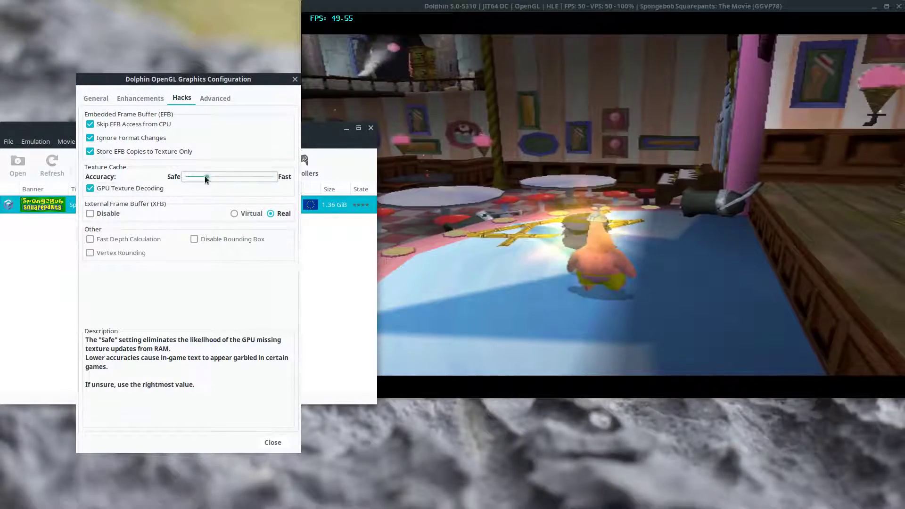
drag(205, 176, 312, 178)
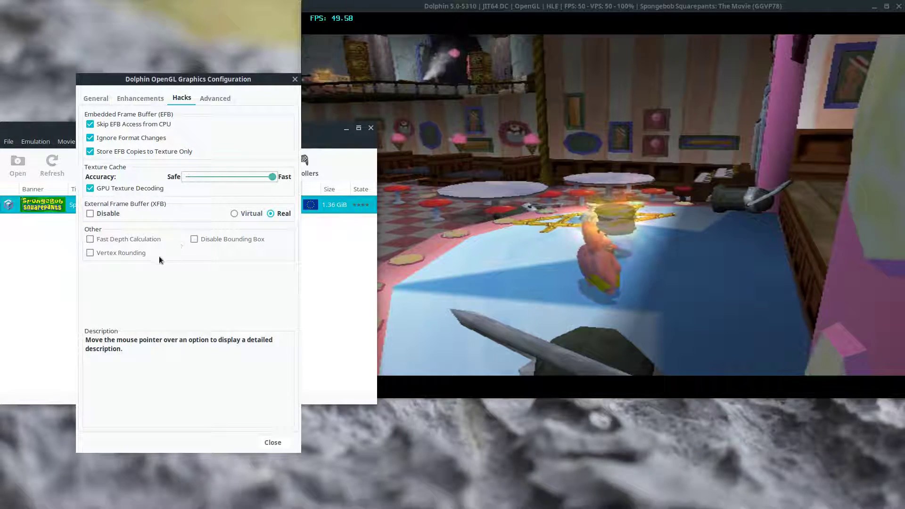
click(123, 253)
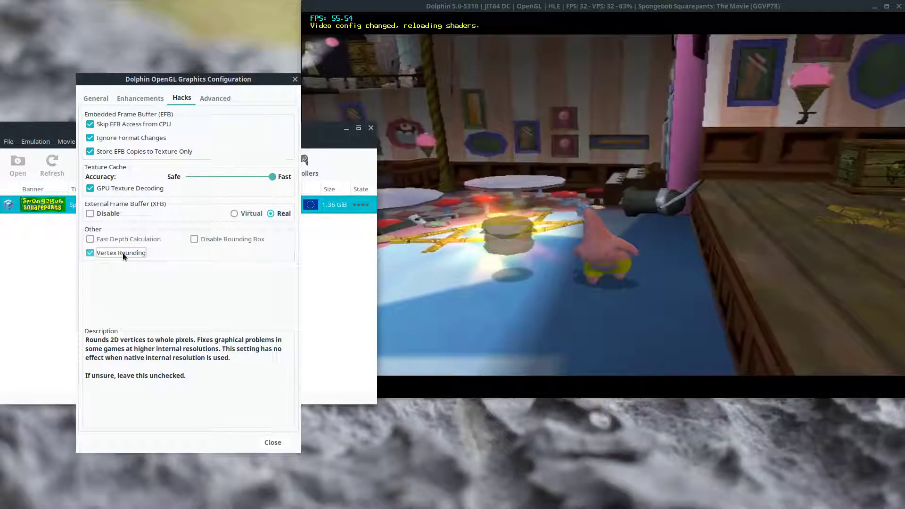
Reduce the internal resolution to 4x Native (2560x2112) for 1440p and bring the game window into focus
click(140, 99)
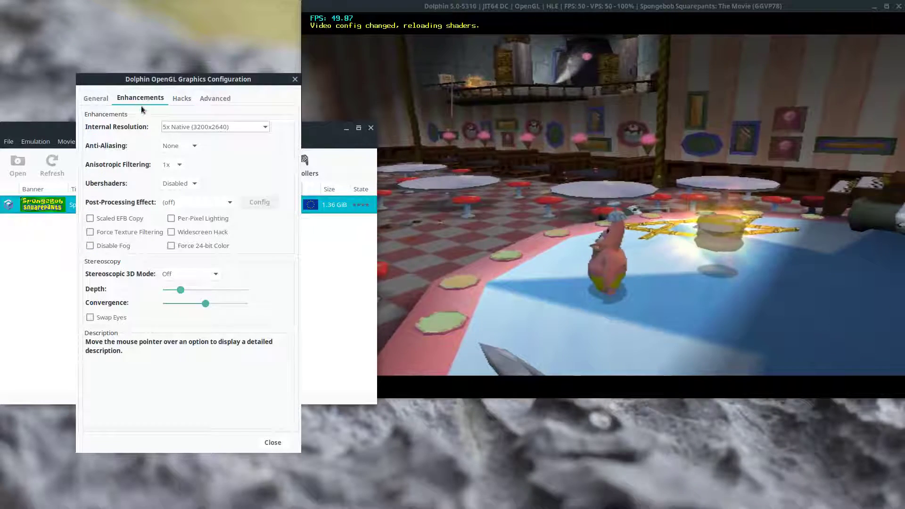
click(195, 126)
click(199, 115)
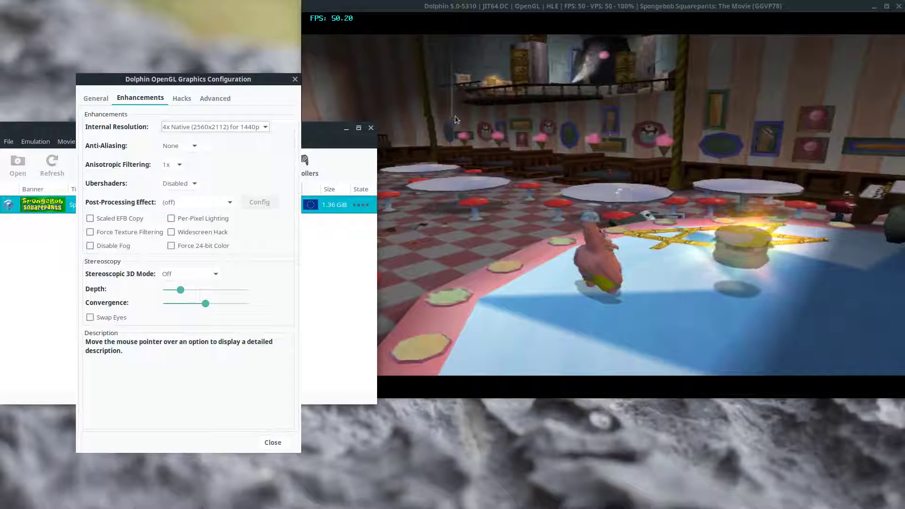
click(425, 183)
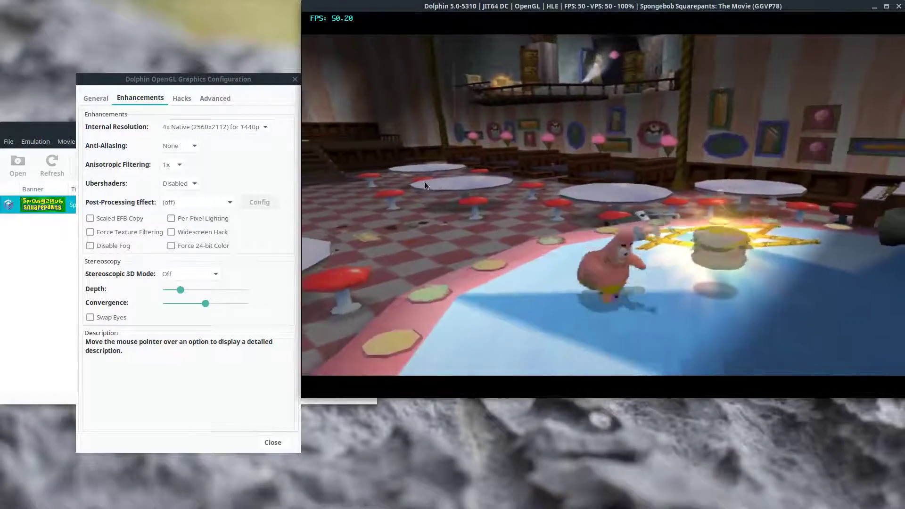
Turn off Vertex Rounding, GPU Texture Decoding, Store EFB Copies to Texture Only, Ignore Format Changes and Skip EFB Access from CPU
click(179, 100)
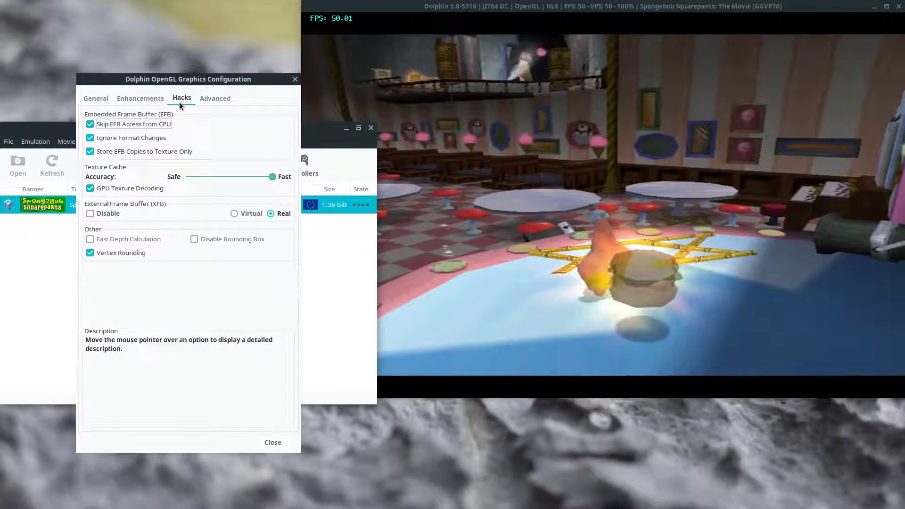
click(126, 251)
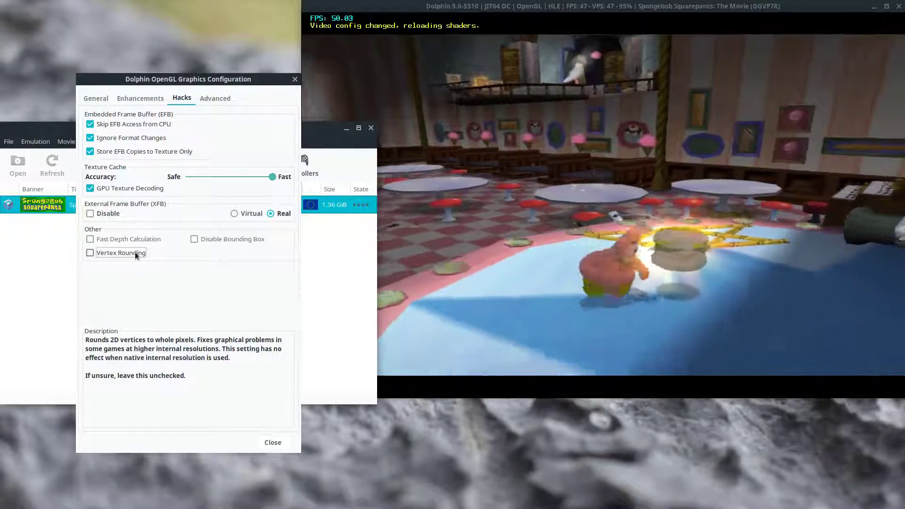
click(134, 187)
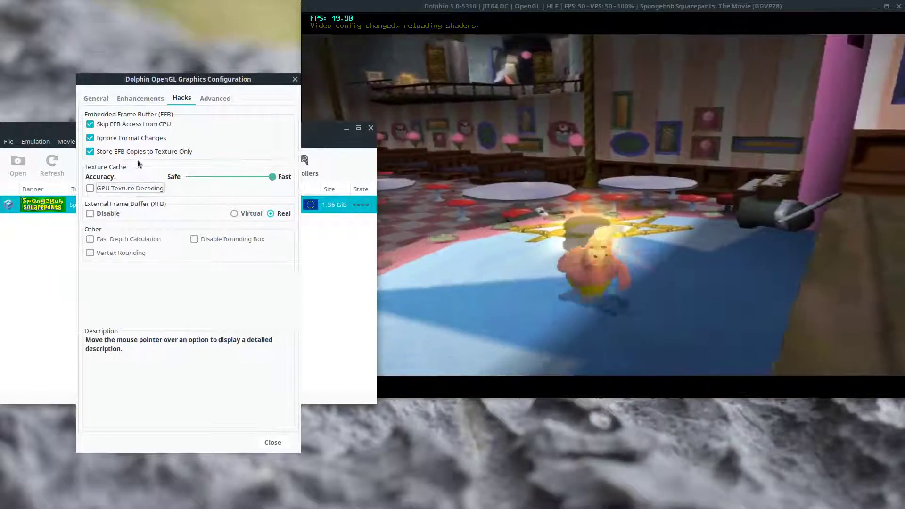
click(138, 152)
click(139, 133)
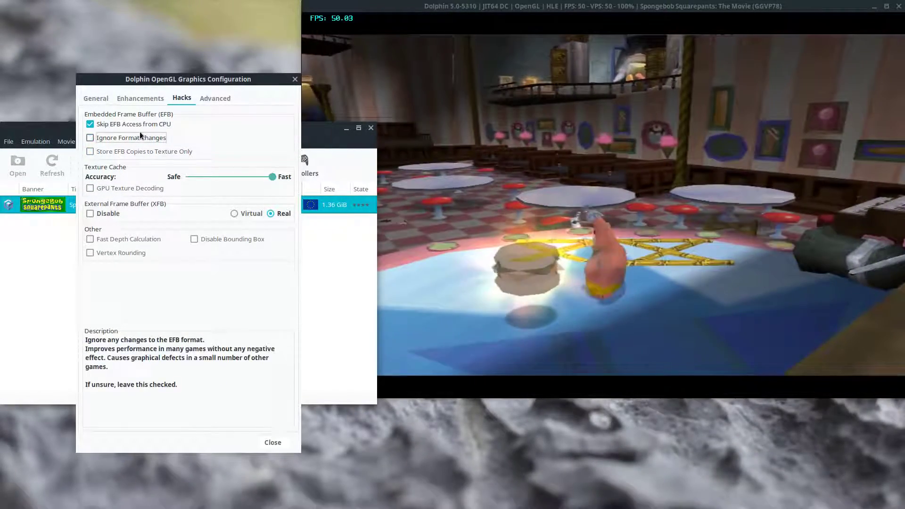
click(141, 123)
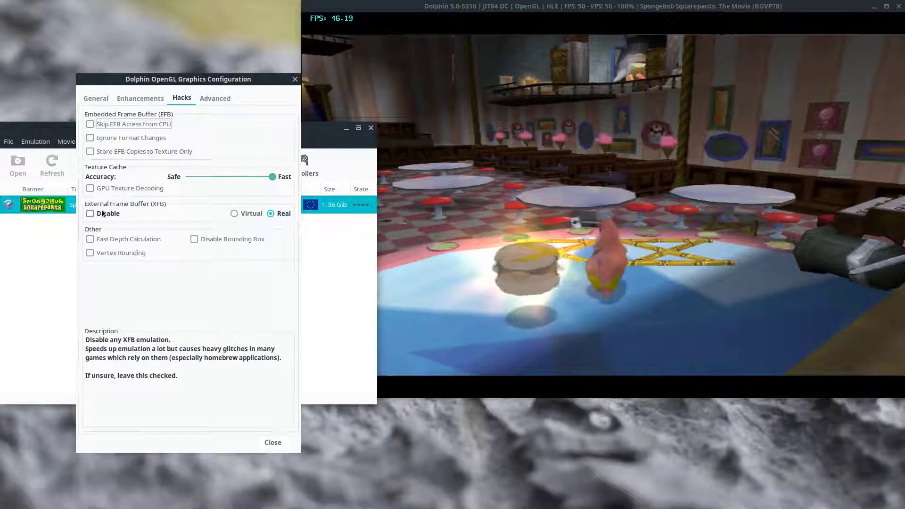
Toggle the External Frame Buffer's Disable option on and off, and lower the internal resolution to 3x Native (1920x1584) for 1080p
click(100, 211)
click(100, 211)
click(141, 100)
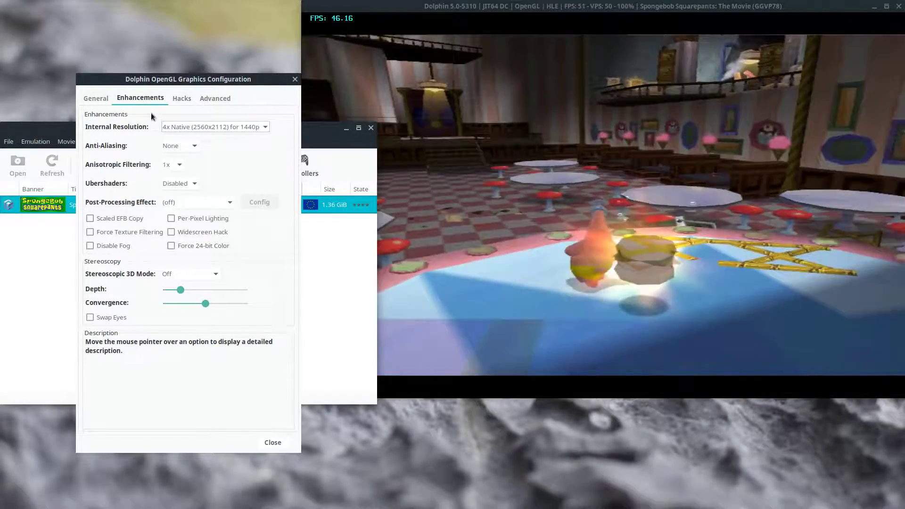
click(177, 127)
click(184, 113)
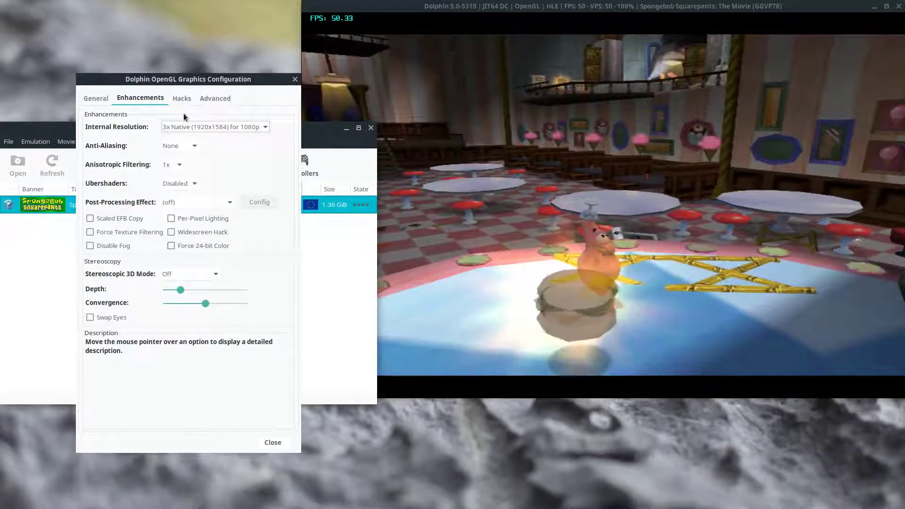
Try the Vertex Rounding, Disable Bounding Box and Fast Depth Calculation hacks, switching each on and back off
click(182, 97)
click(122, 253)
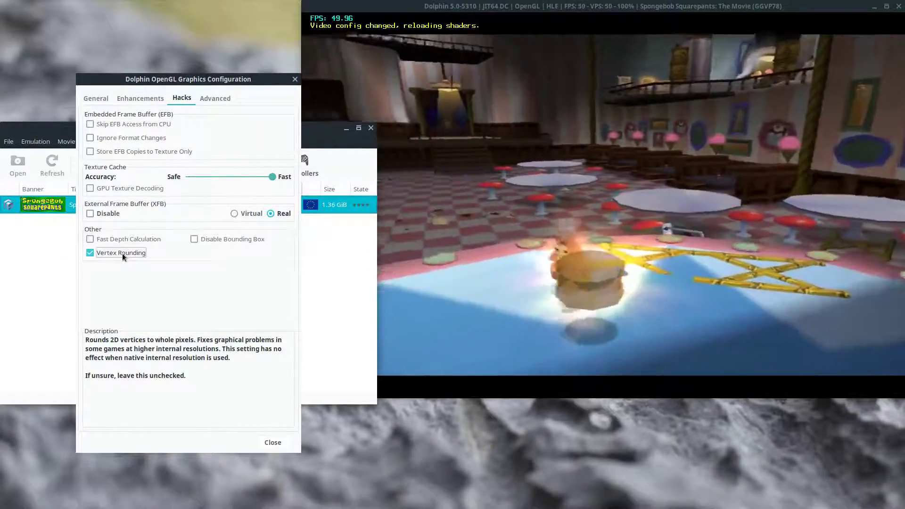
click(122, 253)
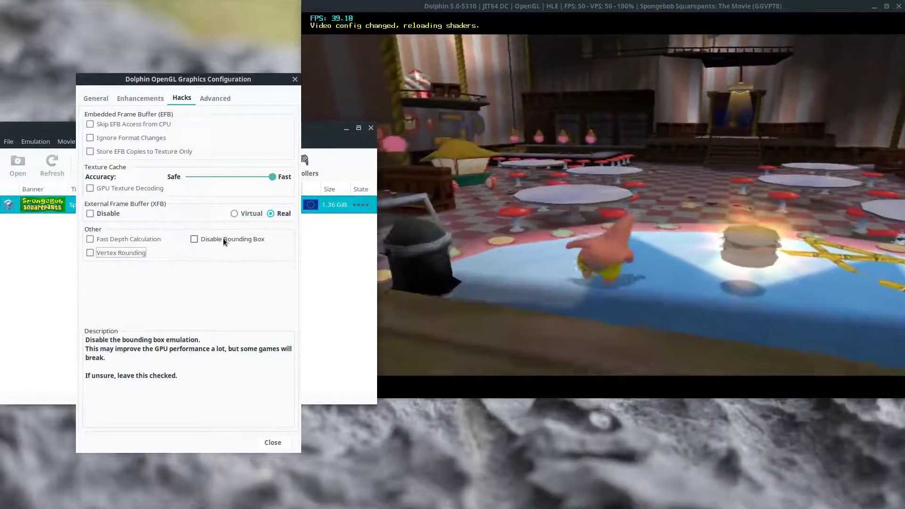
click(223, 238)
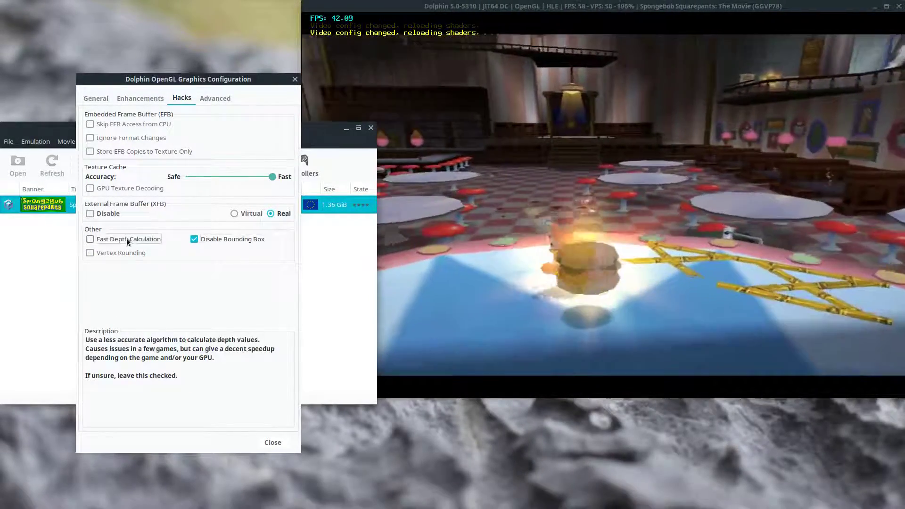
click(126, 238)
click(126, 239)
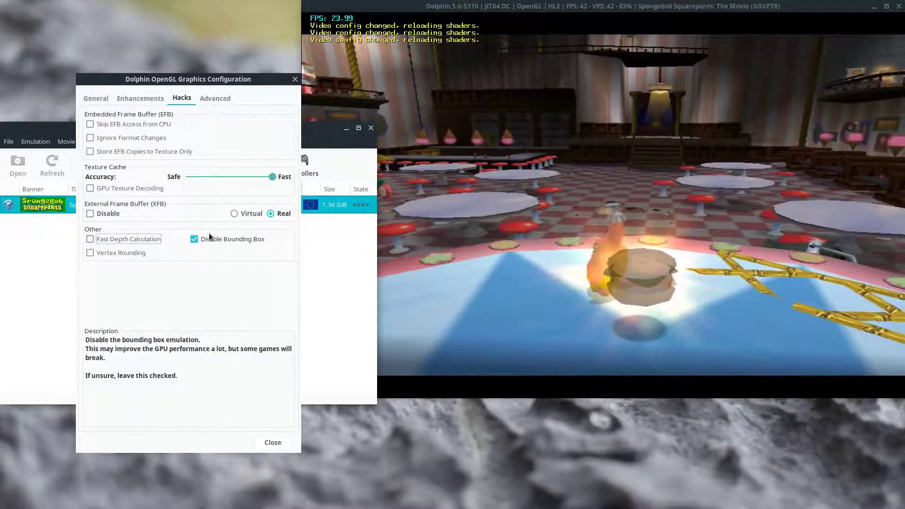
click(211, 239)
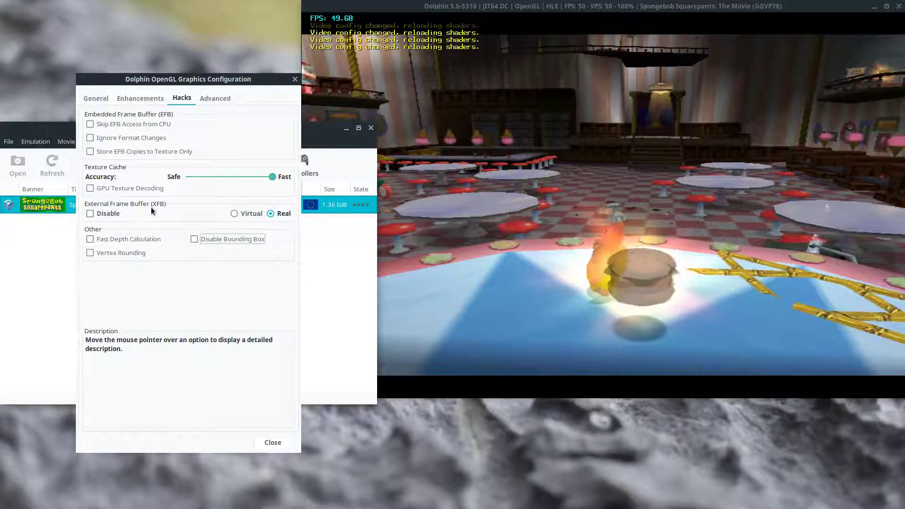
Examine the External Frame Buffer option descriptions, the advanced graphics settings and the available internal resolutions, keeping 3x Native (1920x1584) for 1080p
mouse_move(129, 213)
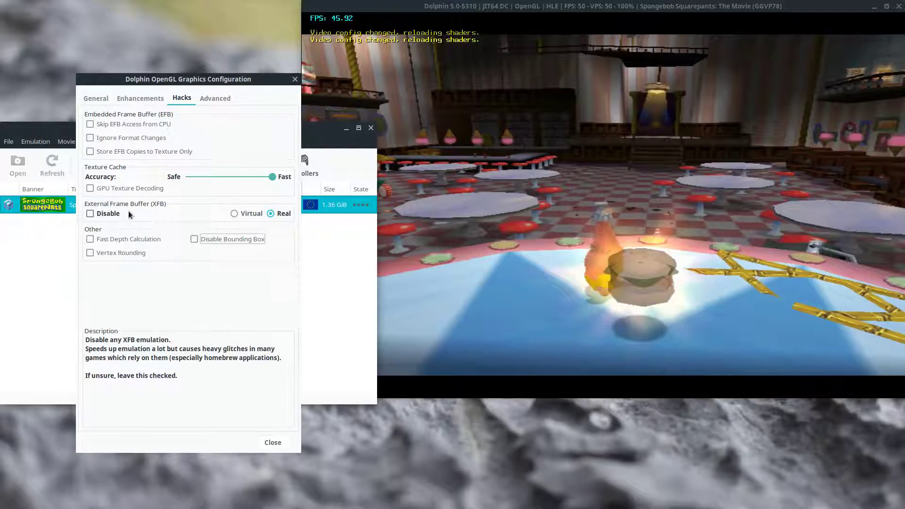
mouse_move(283, 214)
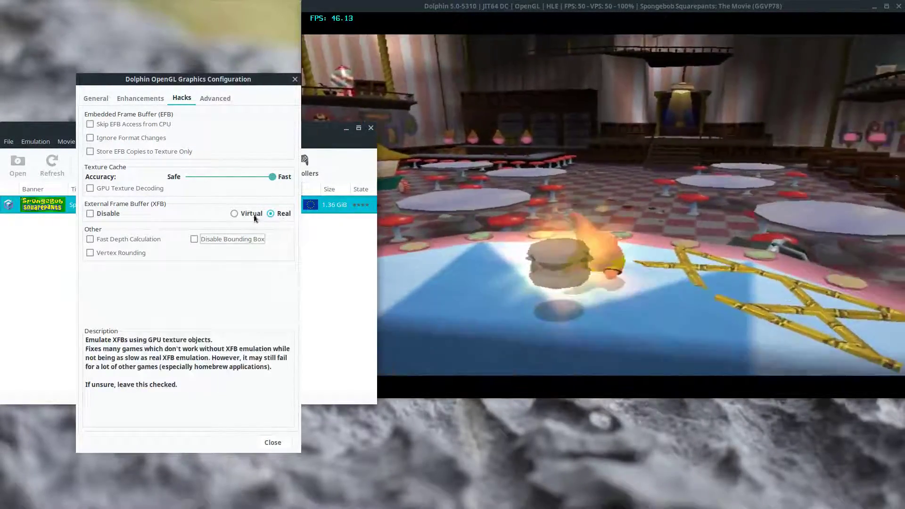
mouse_move(224, 194)
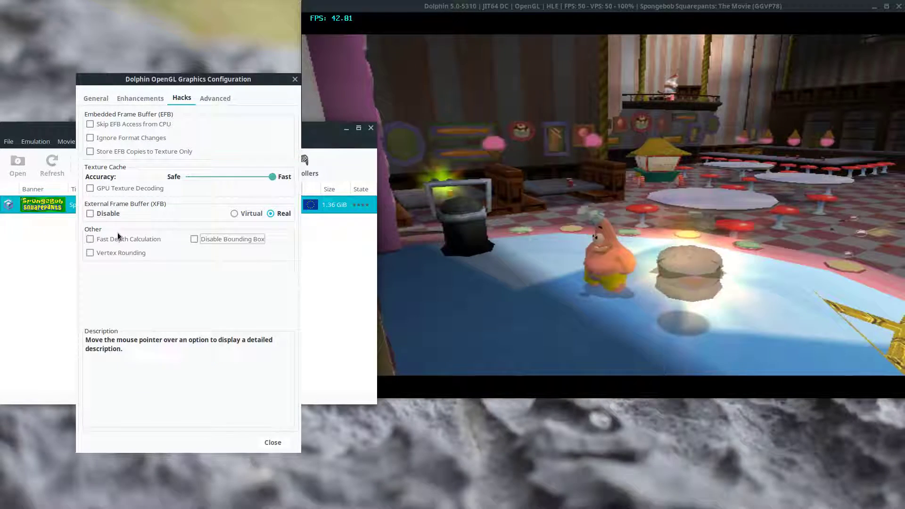
click(215, 100)
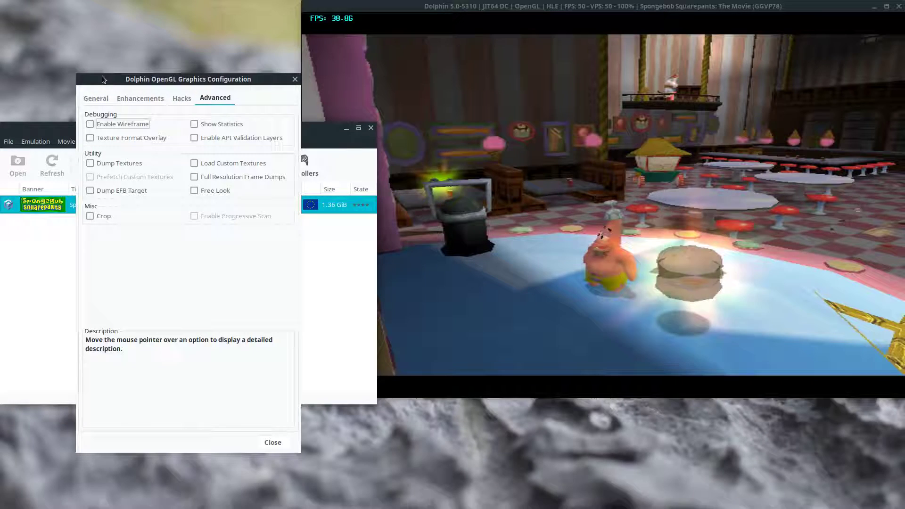
click(95, 98)
click(141, 98)
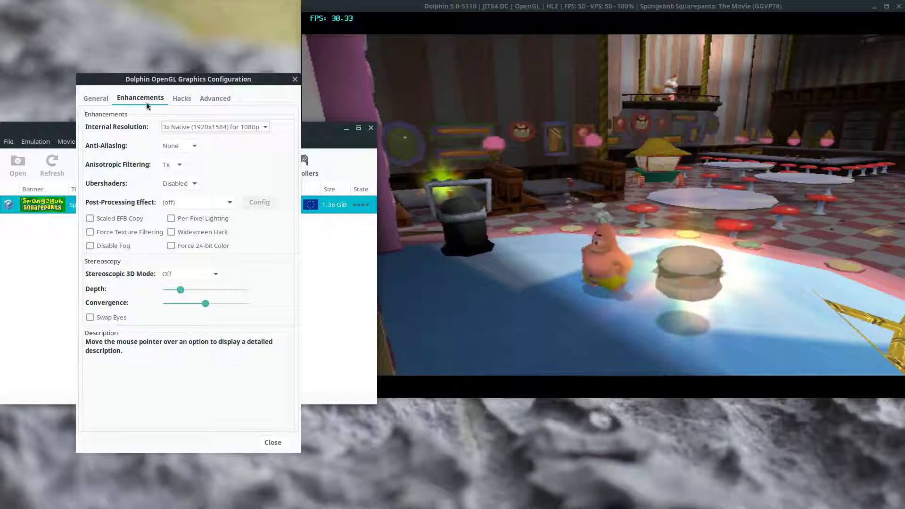
click(227, 125)
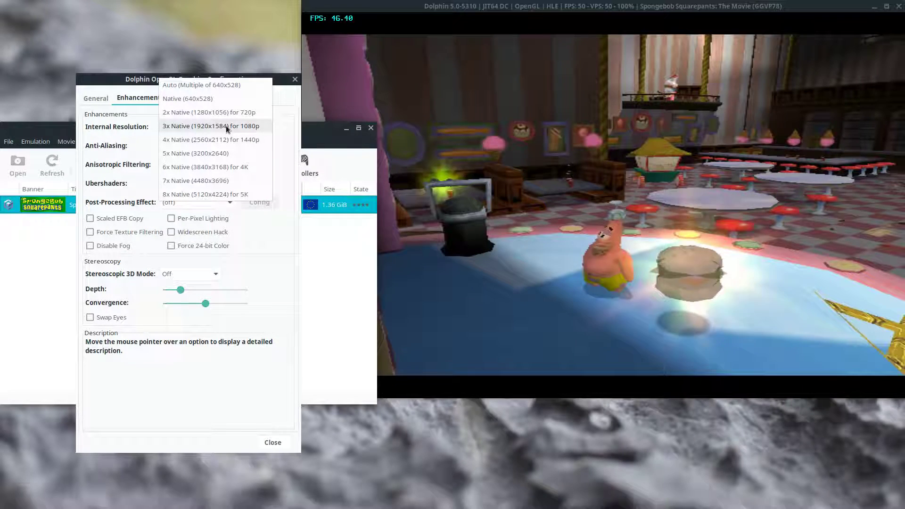
click(225, 126)
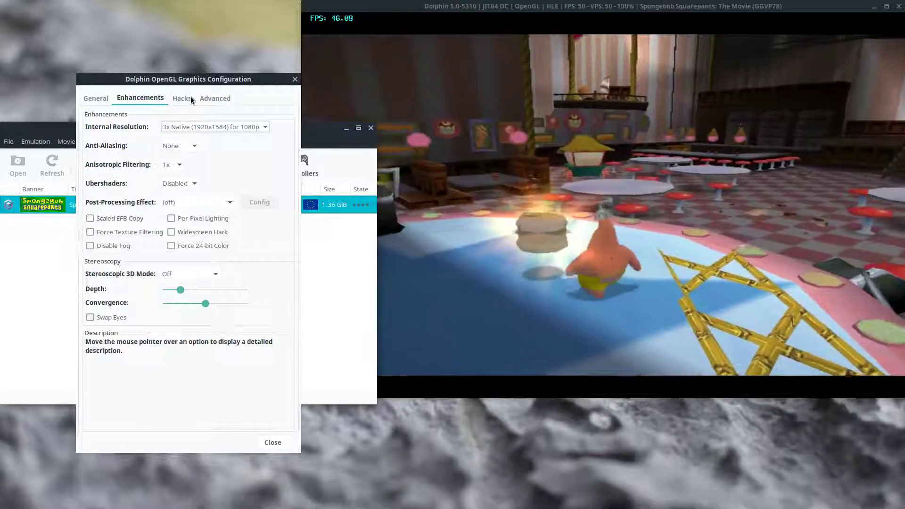
Enable the GPU Texture Decoding, Skip EFB Access from CPU and Ignore Format Changes hacks
click(190, 97)
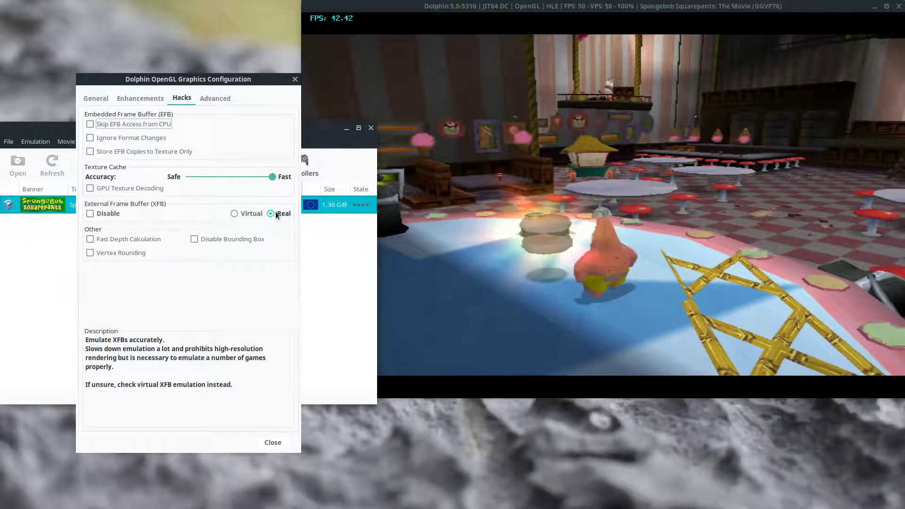
mouse_move(132, 259)
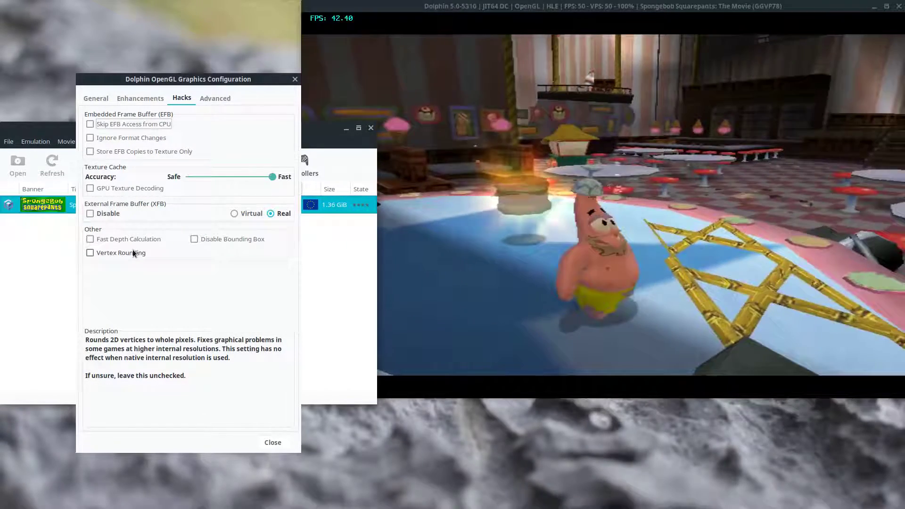
mouse_move(138, 241)
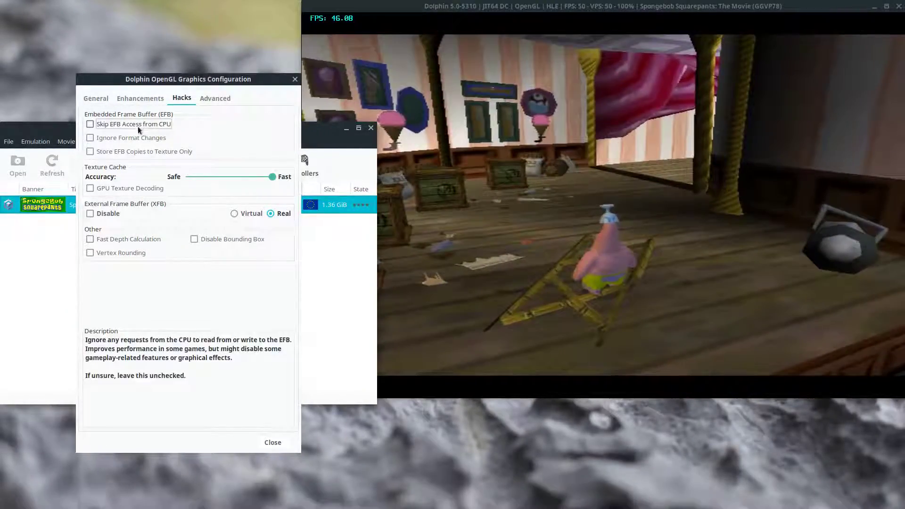
click(134, 190)
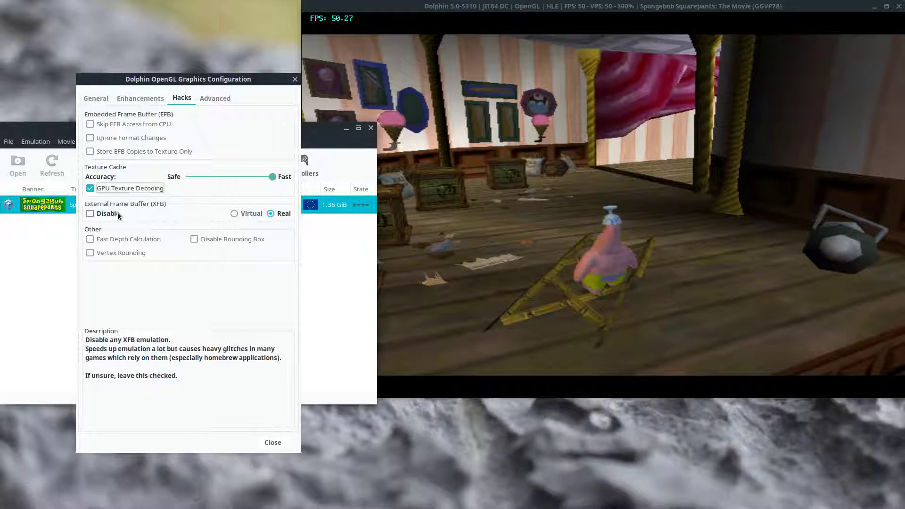
click(125, 127)
click(126, 138)
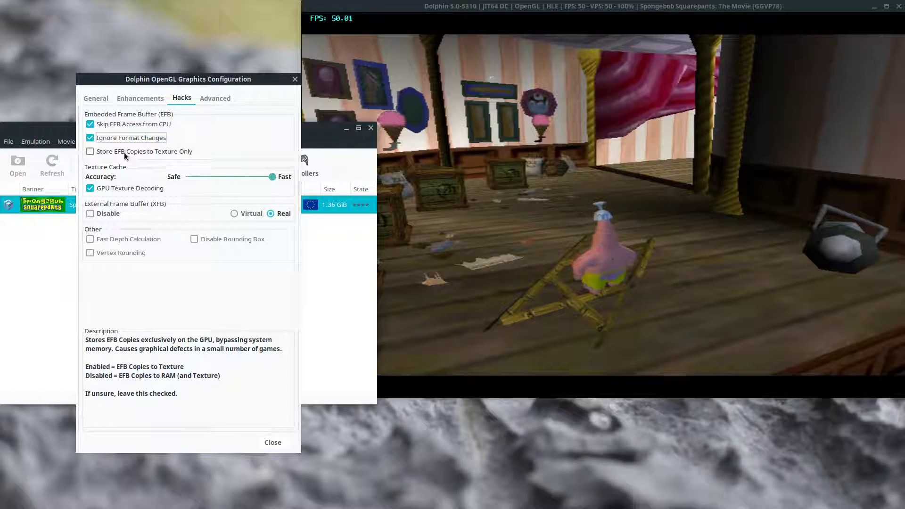
Set anisotropic filtering to 16x and enable Force 24-bit Color in the graphics enhancements
click(126, 96)
click(179, 166)
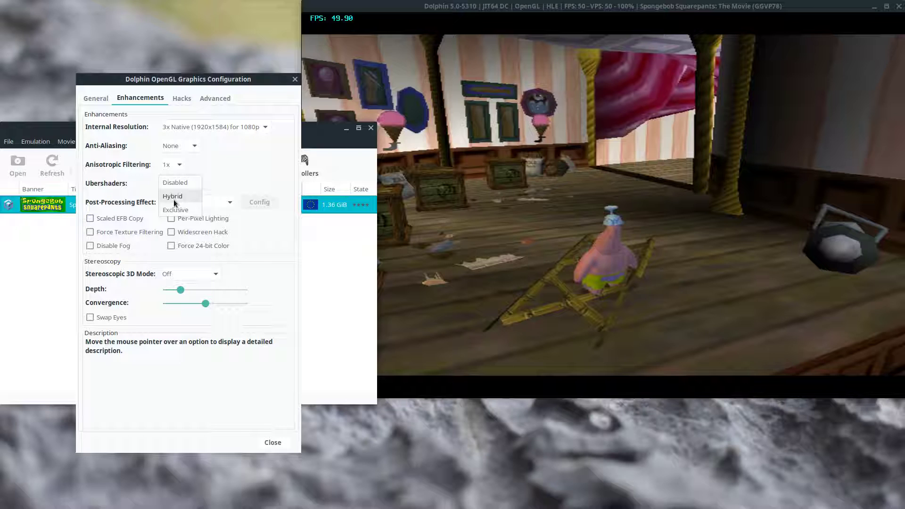
click(180, 165)
click(180, 165)
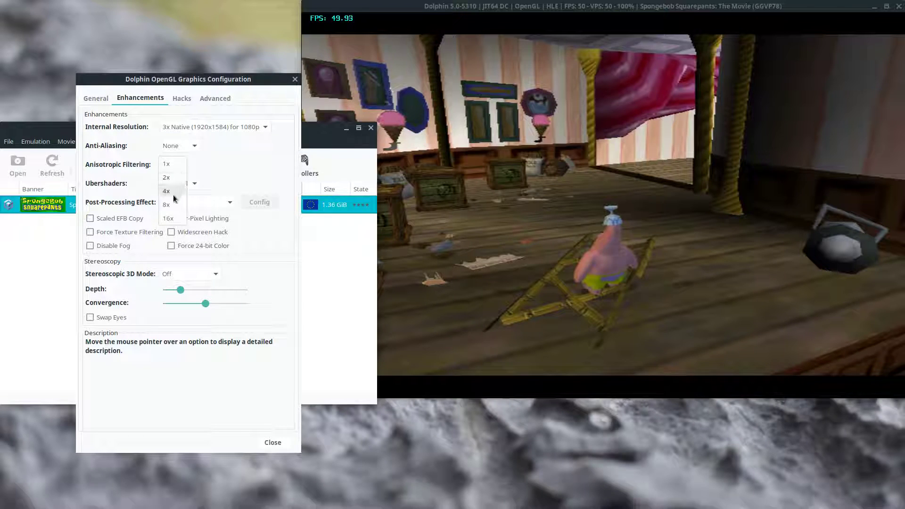
click(172, 217)
click(194, 246)
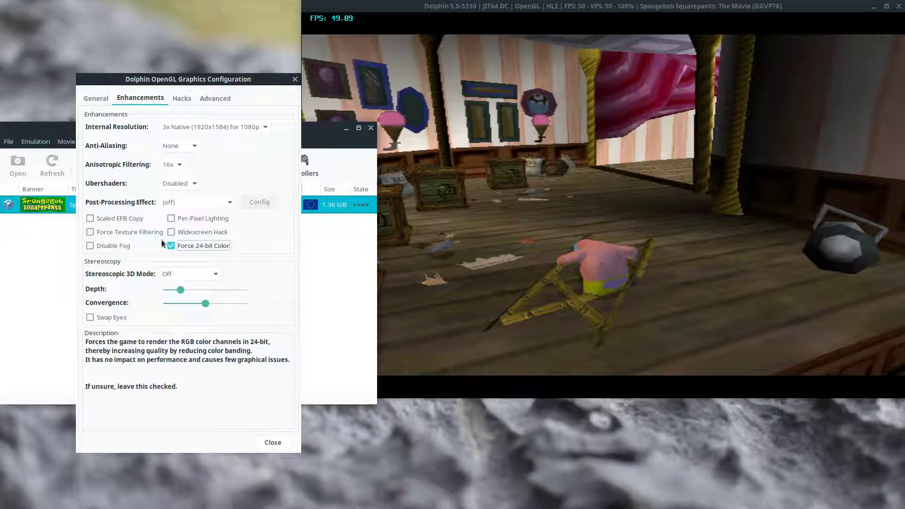